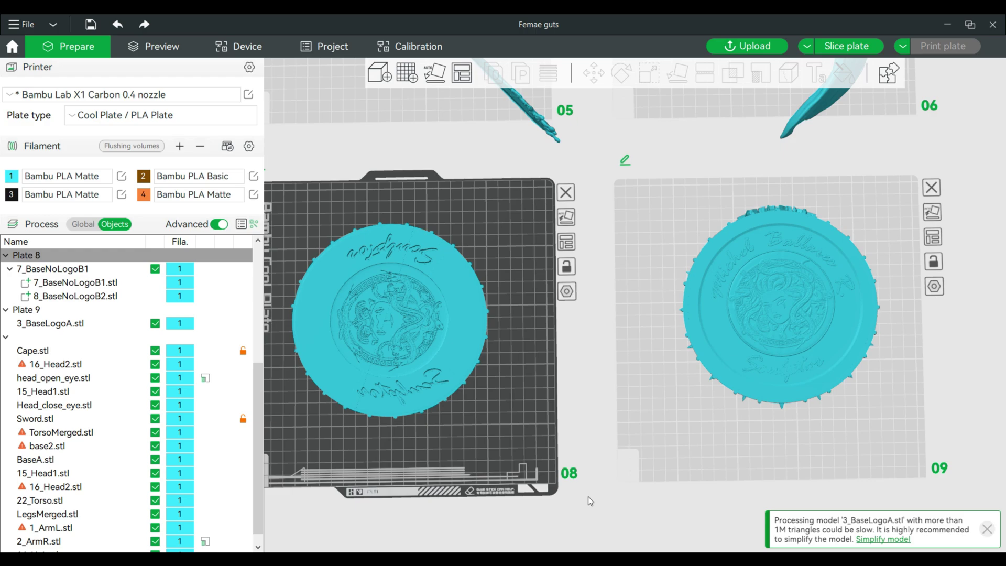
# - Examine the engraved logo faces of the two round bases on plates 8 and 9 from several angles
pyautogui.scroll(2, 562, 384)
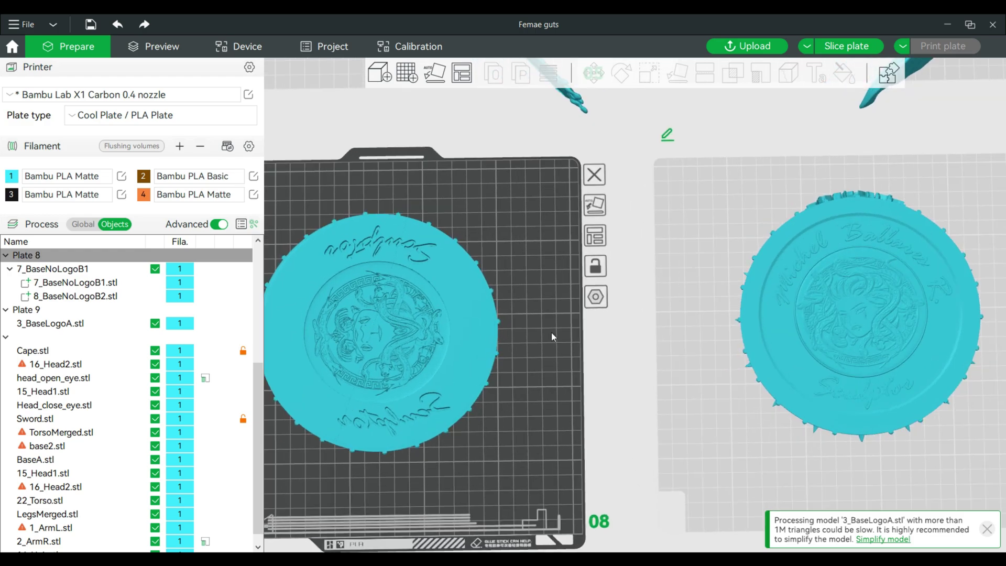
pyautogui.scroll(-1, 552, 333)
pyautogui.moveTo(554, 371)
pyautogui.mouseDown()
pyautogui.moveTo(551, 343)
pyautogui.moveTo(569, 382)
pyautogui.moveTo(563, 402)
pyautogui.moveTo(558, 387)
pyautogui.mouseUp()
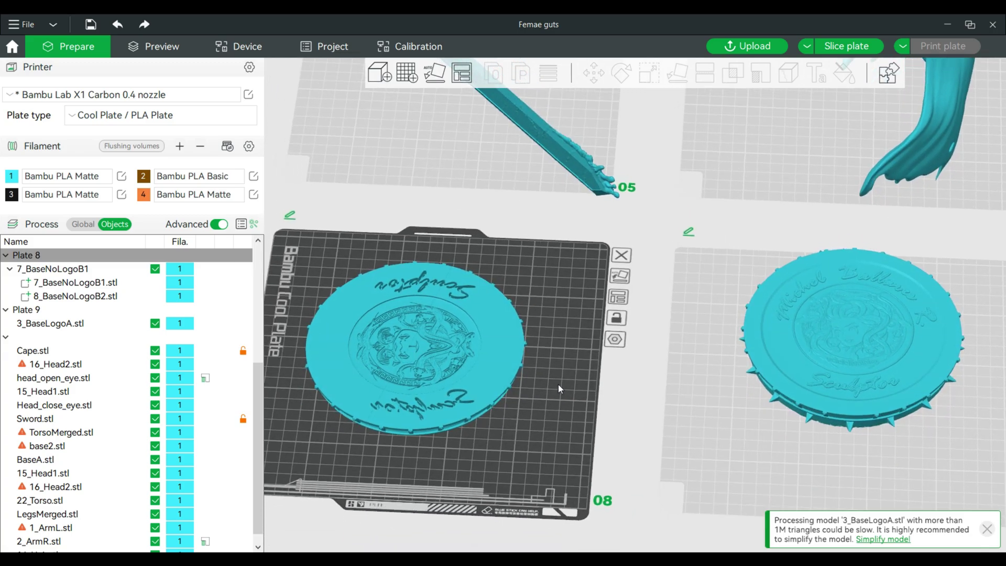
pyautogui.moveTo(558, 384); pyautogui.dragTo(565, 339, button='right')
pyautogui.scroll(3, 564, 414)
pyautogui.scroll(-3, 566, 344)
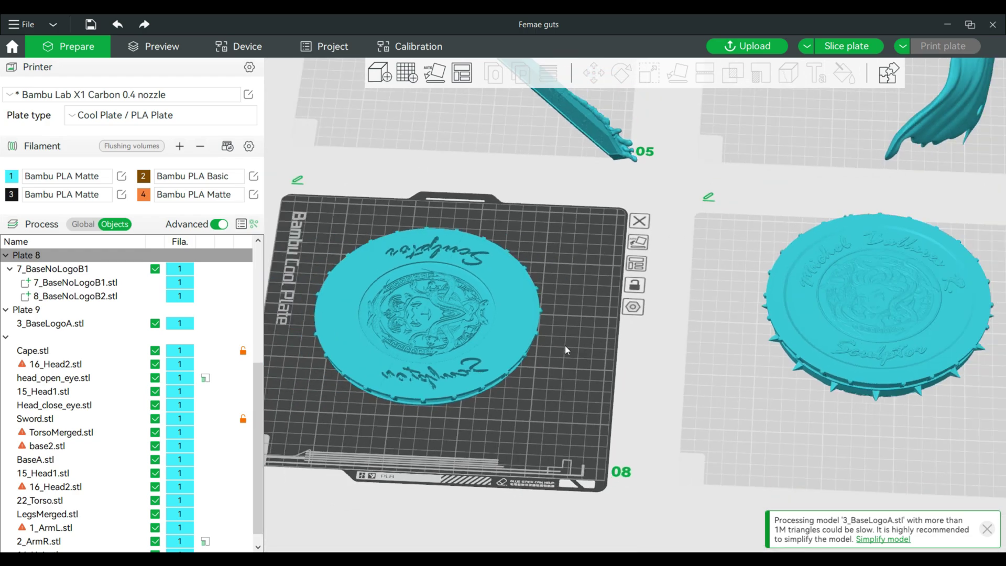
pyautogui.moveTo(565, 351); pyautogui.dragTo(567, 389)
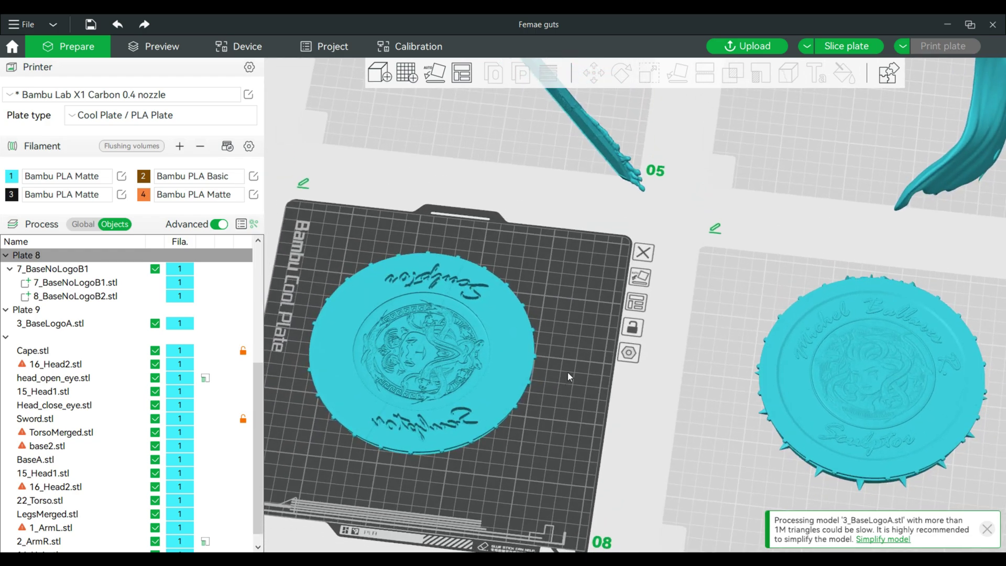
pyautogui.moveTo(567, 371); pyautogui.dragTo(597, 389, button='right')
pyautogui.scroll(-2, 599, 389)
pyautogui.moveTo(602, 402)
pyautogui.mouseDown()
pyautogui.moveTo(609, 394)
pyautogui.moveTo(602, 416)
pyautogui.mouseUp()
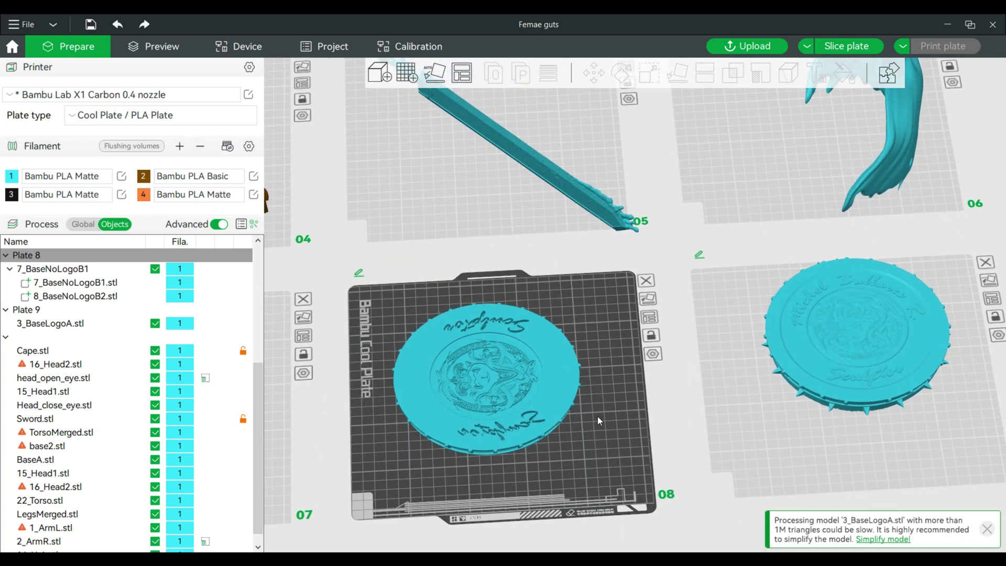
pyautogui.moveTo(594, 417); pyautogui.dragTo(597, 422)
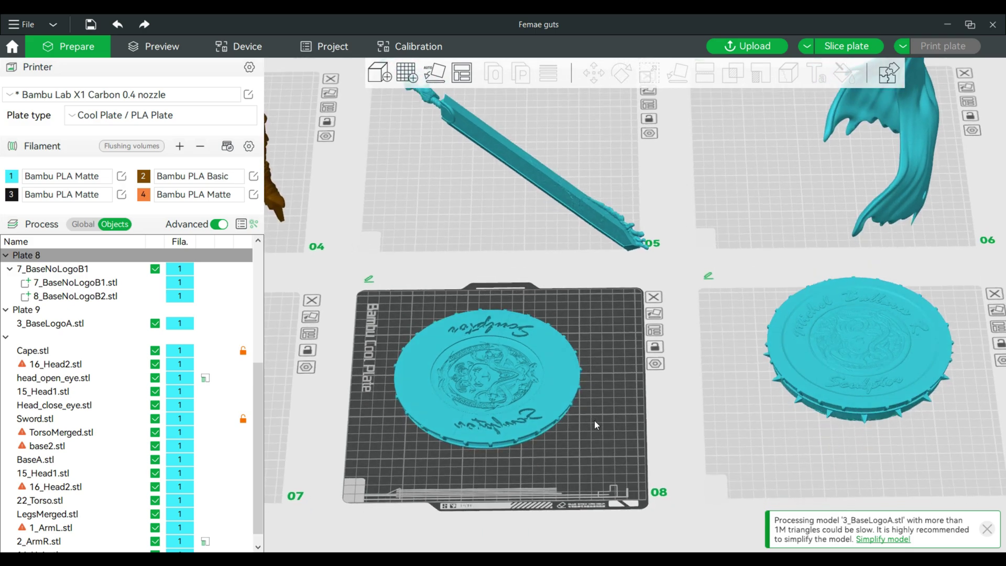
pyautogui.scroll(1, 593, 420)
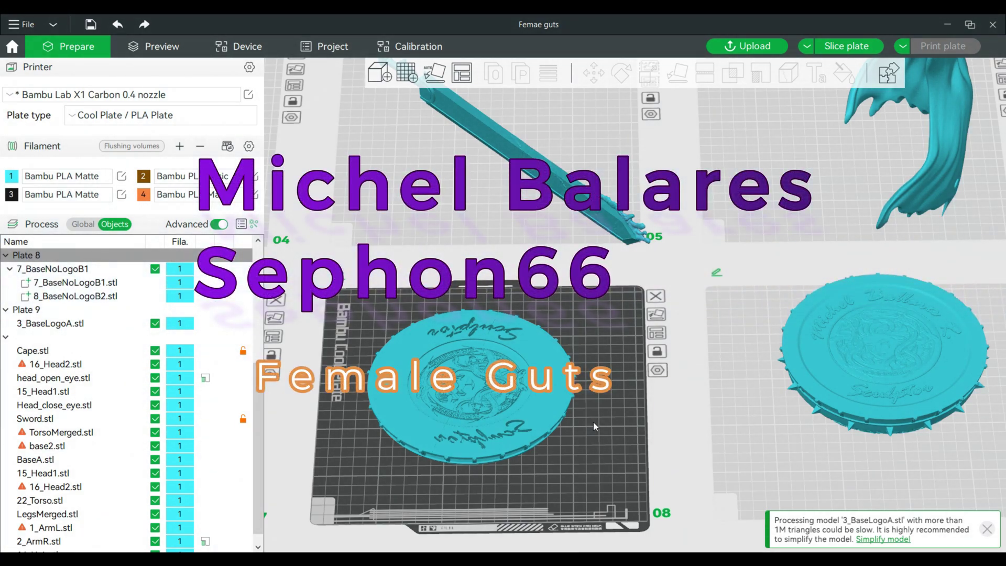
pyautogui.moveTo(592, 420); pyautogui.dragTo(592, 427)
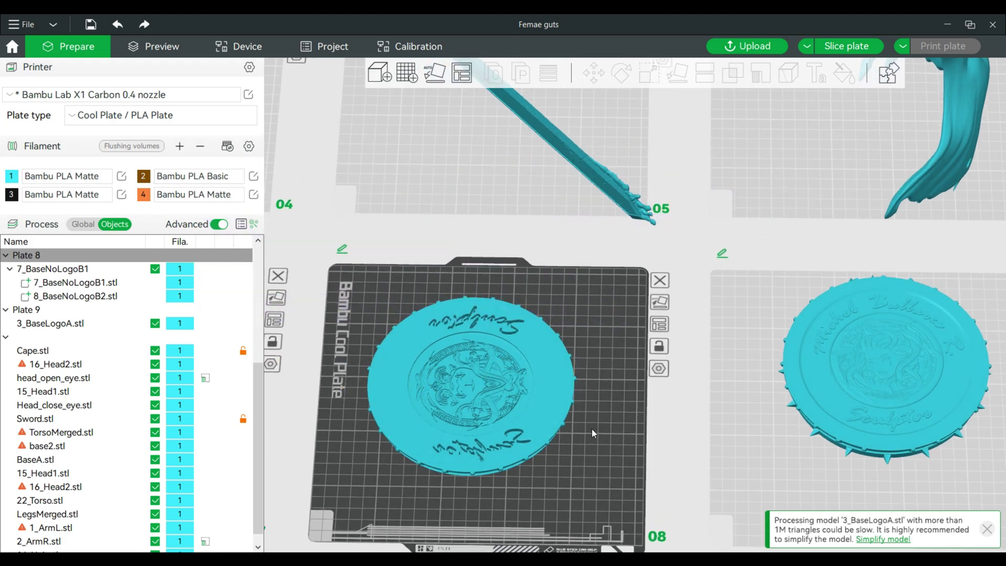
pyautogui.moveTo(594, 436); pyautogui.dragTo(584, 416, button='right')
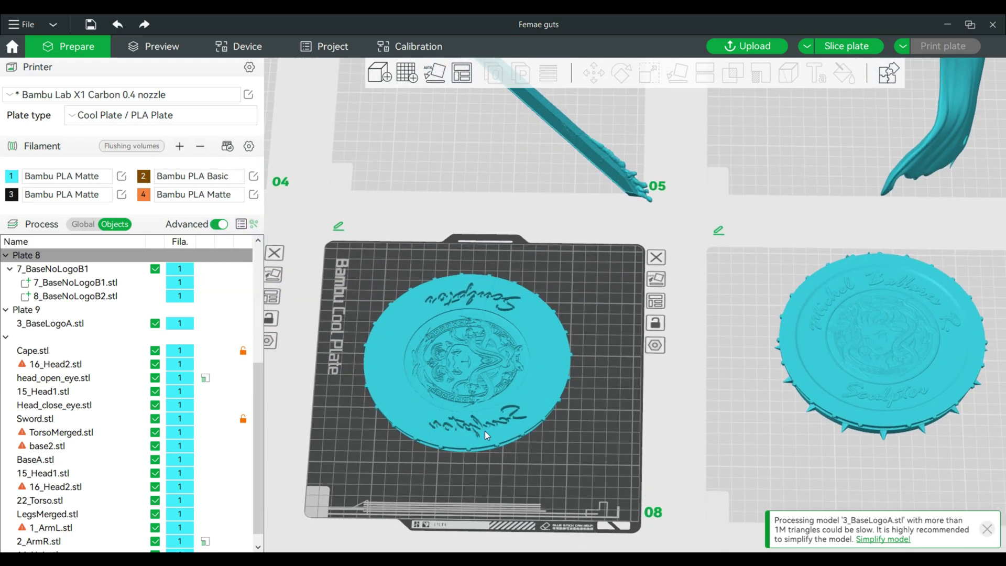
# - Lay the 7_BaseNoLogoB1 base on plate 8 onto its engraved logo face, with the smooth side up
pyautogui.click(537, 405)
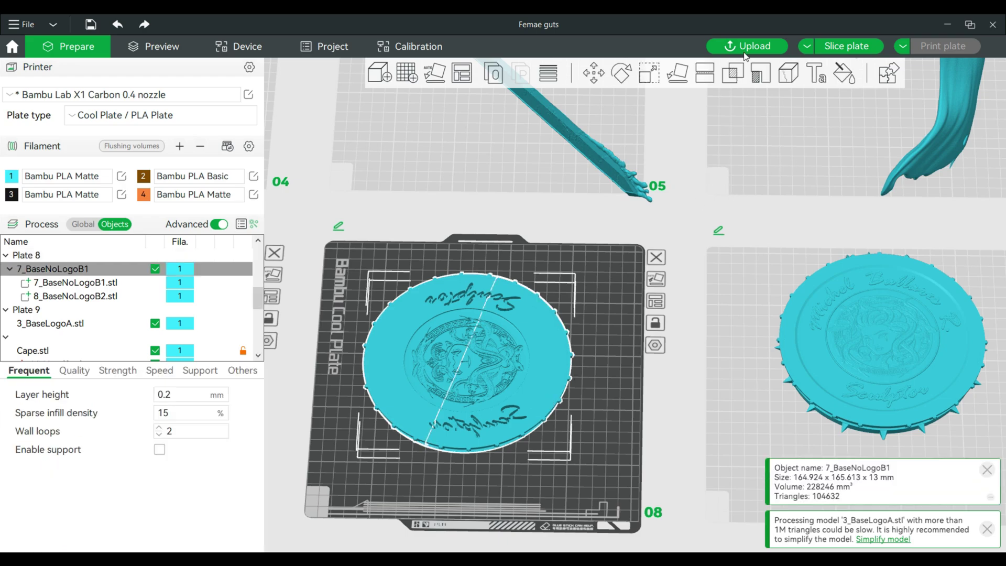
pyautogui.moveTo(609, 365); pyautogui.dragTo(611, 368)
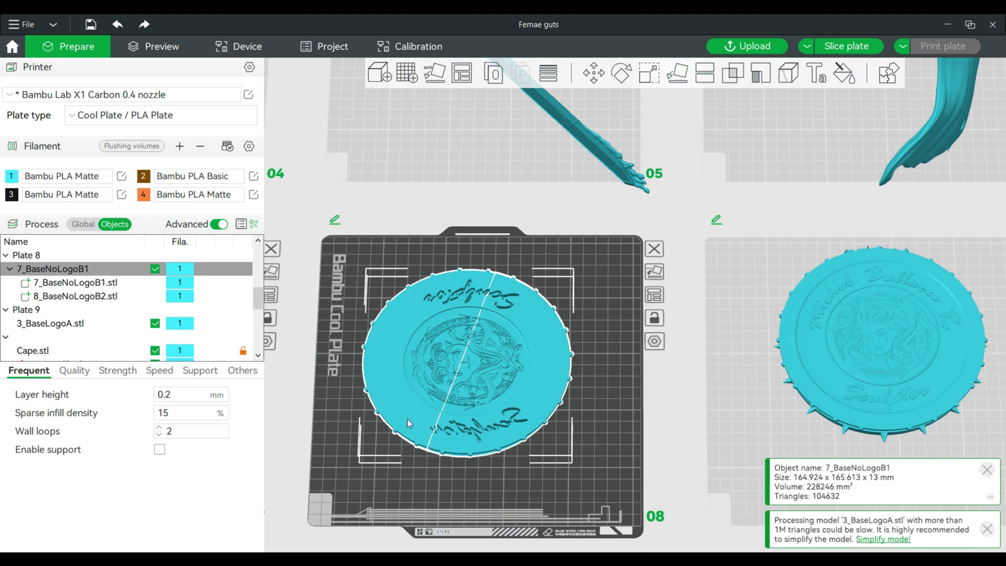
pyautogui.click(681, 79)
pyautogui.click(513, 346)
pyautogui.click(619, 384)
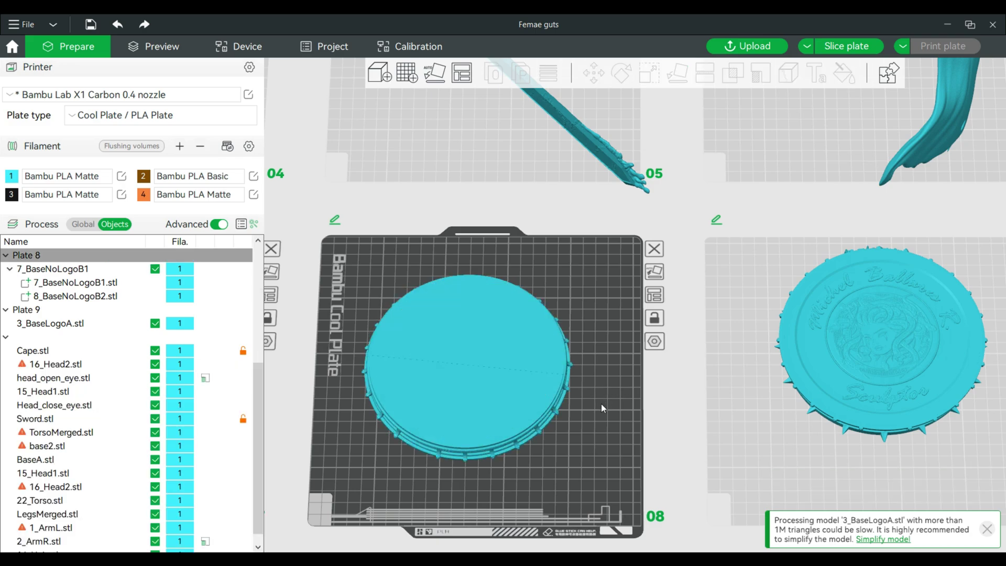
# - Slice plate 8 and inspect the flipped base's engraved underside and rim in the preview
pyautogui.click(841, 49)
pyautogui.moveTo(583, 416); pyautogui.dragTo(610, 314)
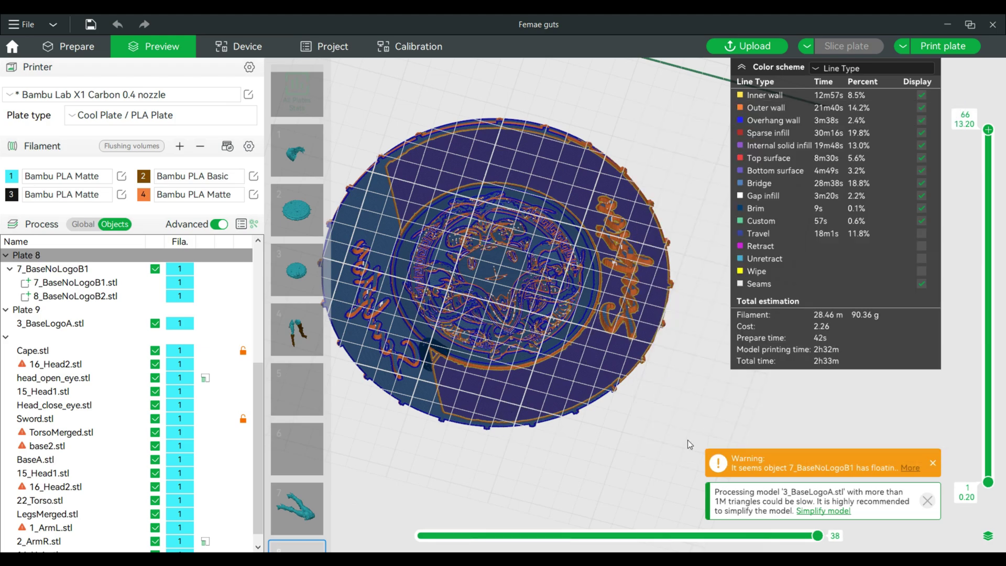
pyautogui.moveTo(561, 421); pyautogui.dragTo(523, 376)
pyautogui.moveTo(501, 419)
pyautogui.mouseDown()
pyautogui.moveTo(495, 439)
pyautogui.moveTo(489, 414)
pyautogui.mouseUp()
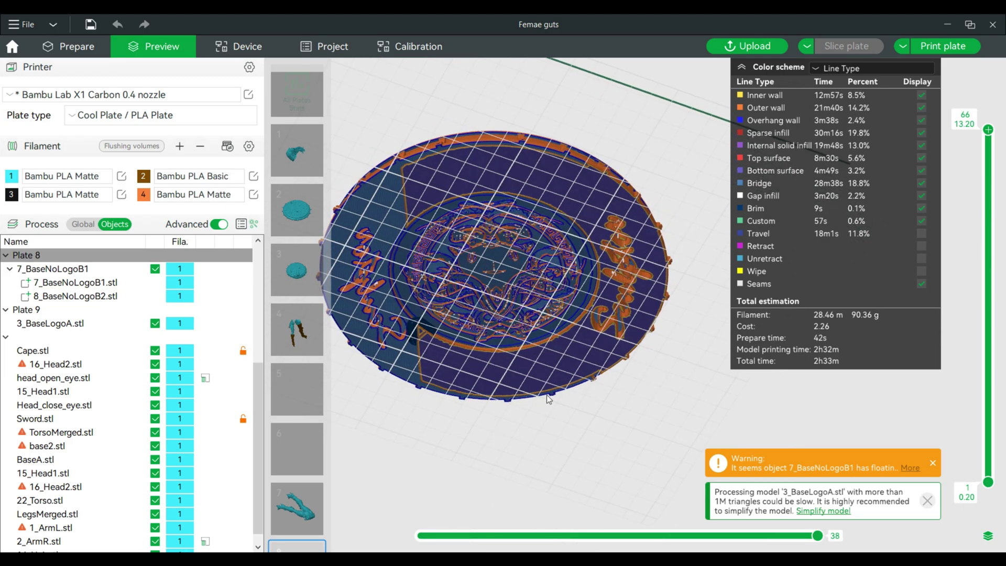
pyautogui.scroll(4, 548, 387)
pyautogui.moveTo(565, 210); pyautogui.dragTo(544, 193)
pyautogui.moveTo(634, 412); pyautogui.dragTo(661, 474)
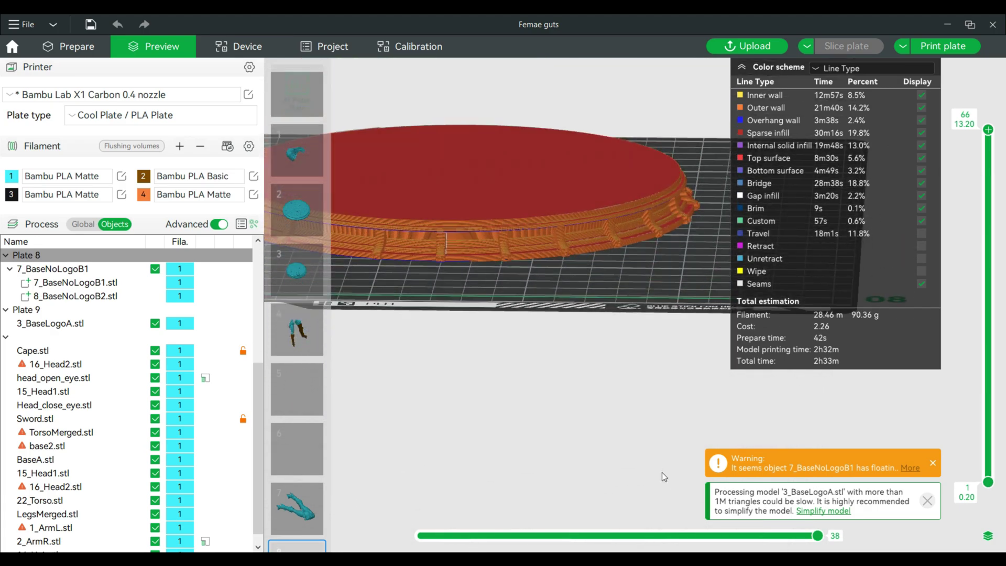
pyautogui.moveTo(554, 347); pyautogui.dragTo(630, 418, button='right')
pyautogui.scroll(-1, 573, 392)
pyautogui.moveTo(592, 381)
pyautogui.mouseDown()
pyautogui.moveTo(589, 369)
pyautogui.moveTo(591, 378)
pyautogui.mouseUp()
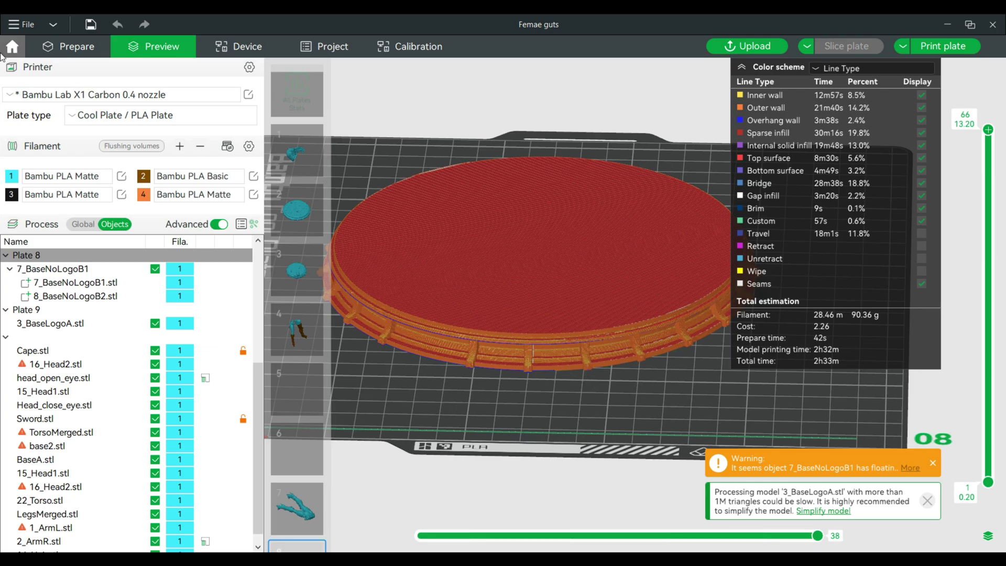
# - Sink the 7_BaseNoLogoB1 base into plate 8 by moving it down to a Z position of 2.05 mm
pyautogui.click(68, 48)
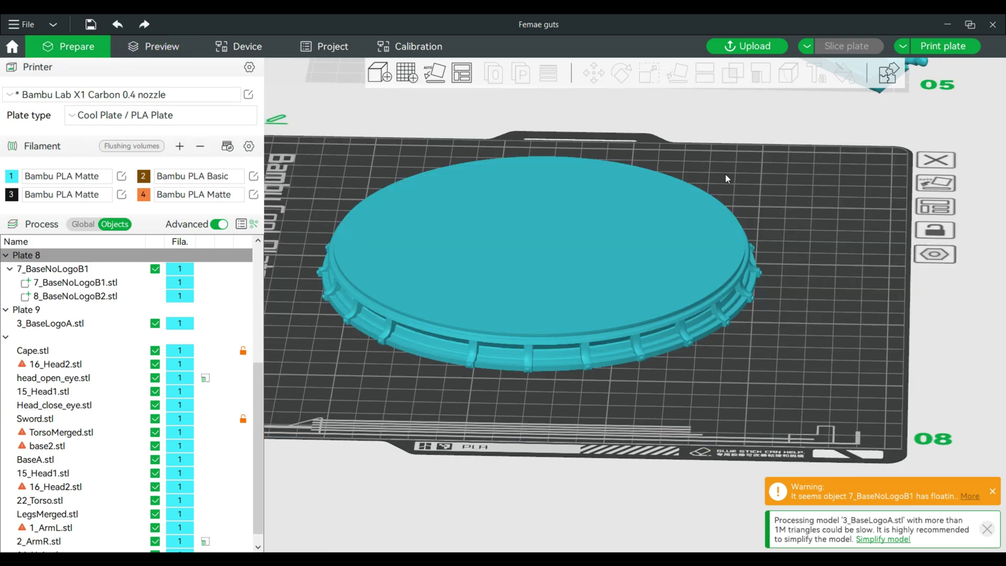
pyautogui.click(524, 228)
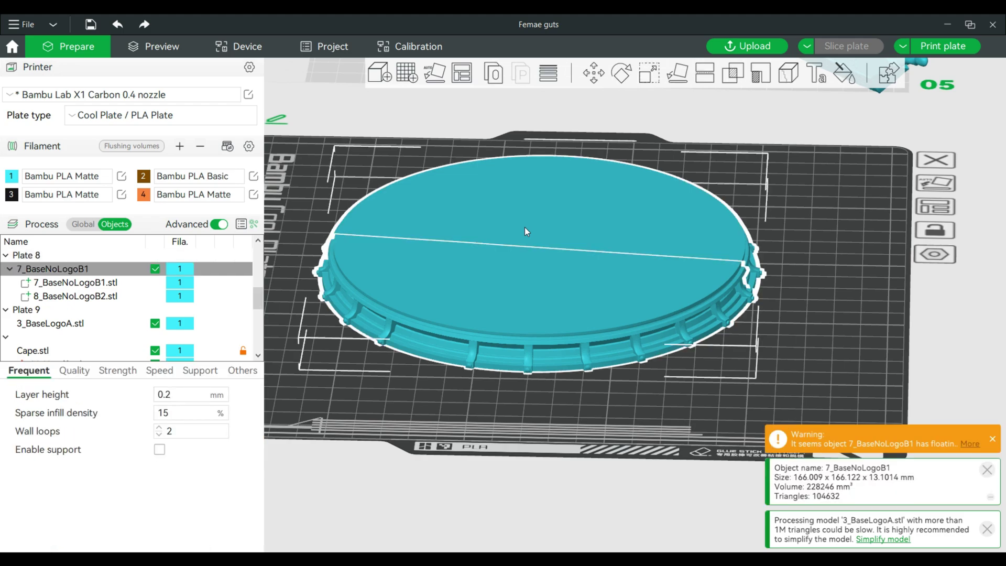
pyautogui.click(594, 73)
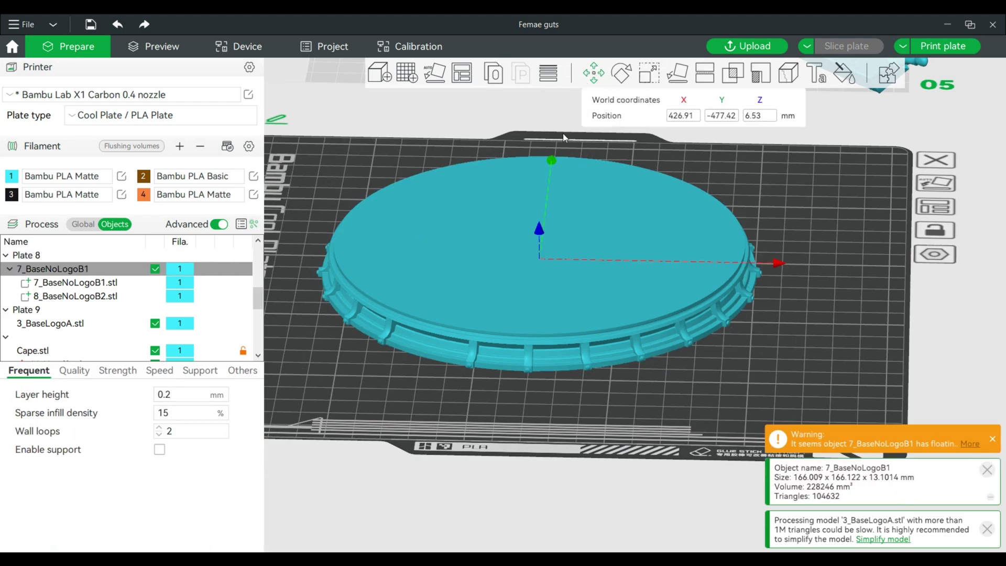
pyautogui.moveTo(721, 254); pyautogui.dragTo(598, 501)
pyautogui.scroll(2, 579, 529)
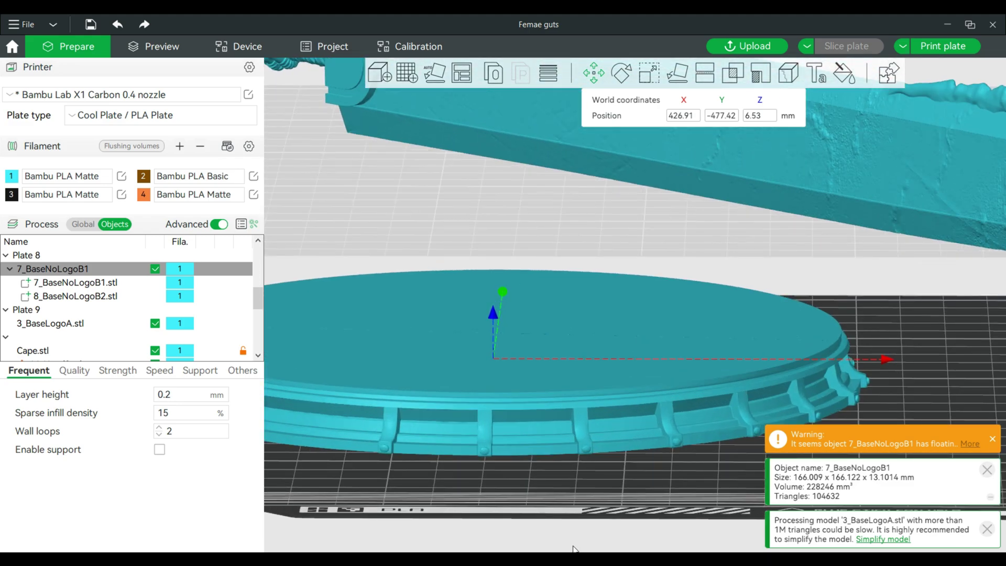
pyautogui.scroll(2, 585, 512)
pyautogui.moveTo(585, 513); pyautogui.dragTo(609, 379, button='right')
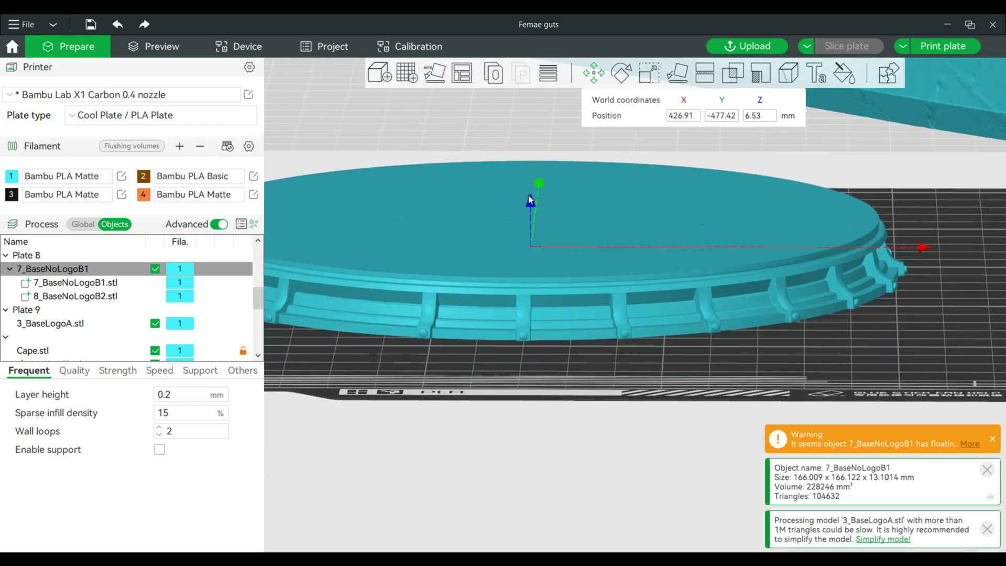
pyautogui.moveTo(533, 201); pyautogui.dragTo(535, 232)
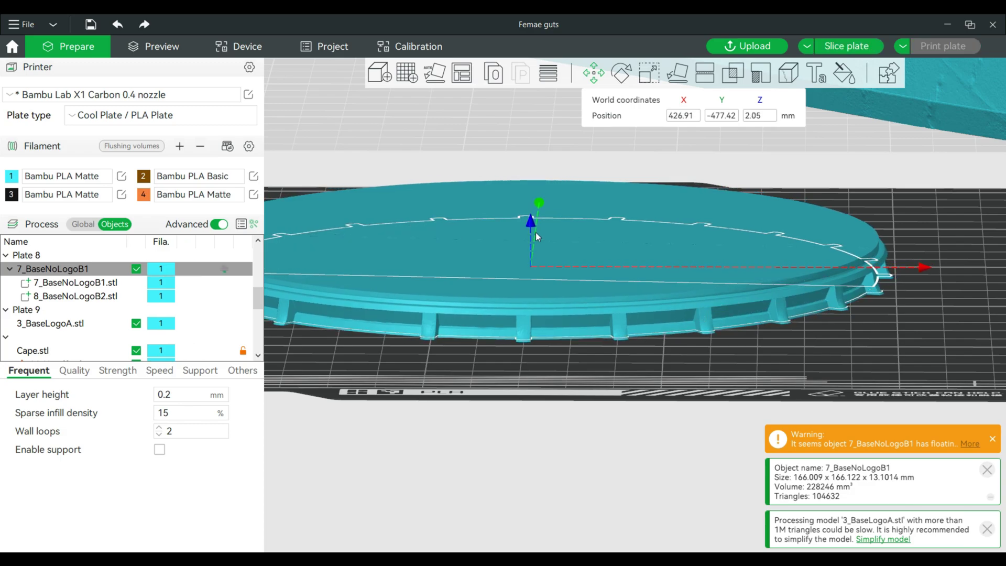
pyautogui.moveTo(530, 427); pyautogui.dragTo(526, 173)
pyautogui.moveTo(546, 451); pyautogui.dragTo(539, 471)
pyautogui.moveTo(524, 376); pyautogui.dragTo(501, 449)
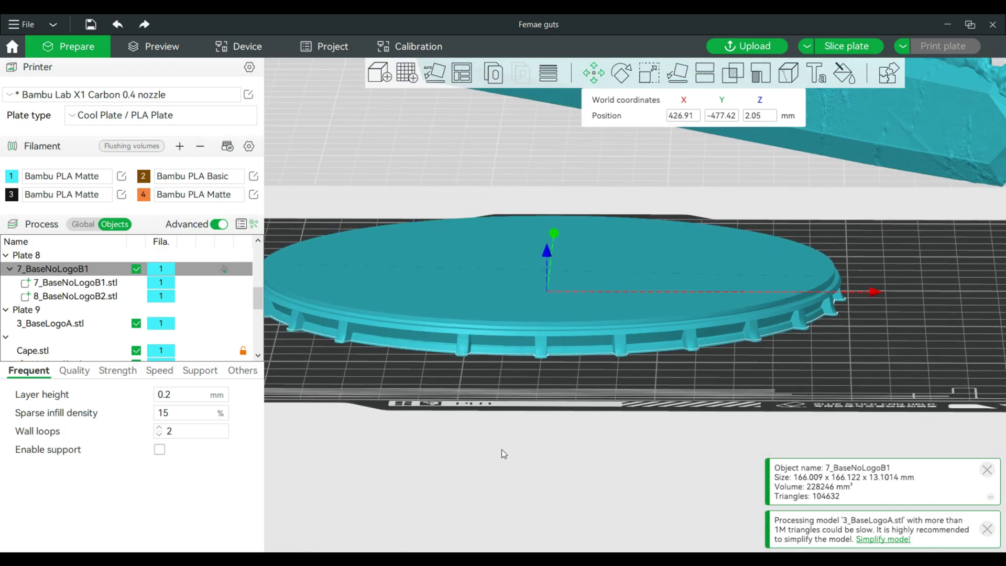
# - Reslice plate 8 with the lowered base and check its underside and rim in the preview
pyautogui.click(831, 43)
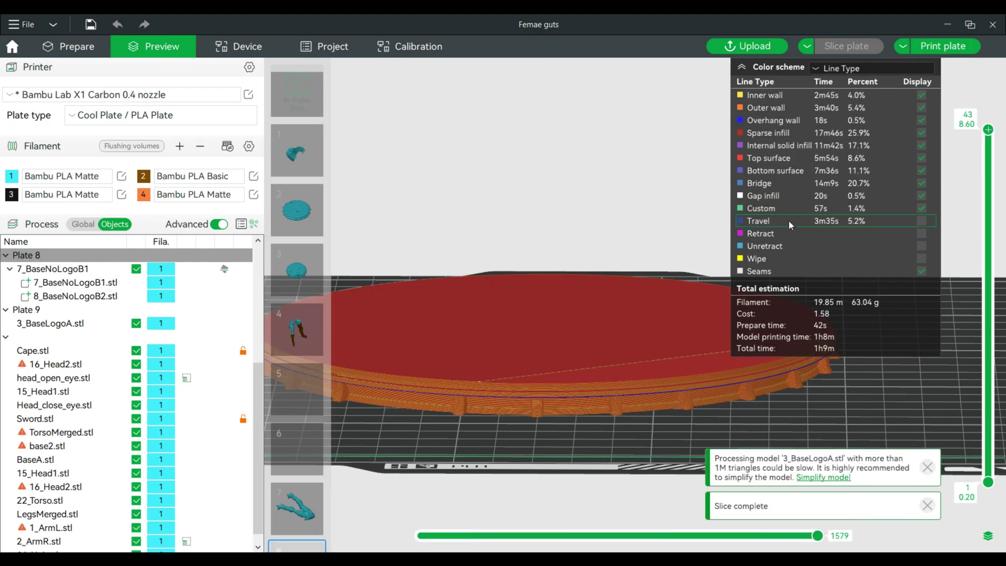
pyautogui.scroll(2, 651, 359)
pyautogui.scroll(2, 597, 419)
pyautogui.moveTo(585, 480); pyautogui.dragTo(591, 455)
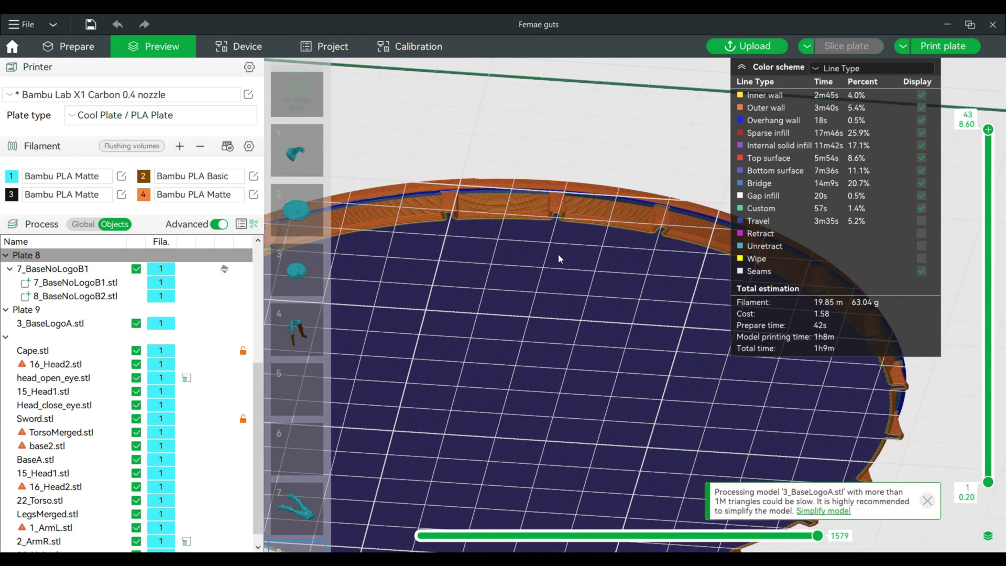
pyautogui.moveTo(571, 330); pyautogui.dragTo(565, 373)
pyautogui.scroll(-4, 546, 432)
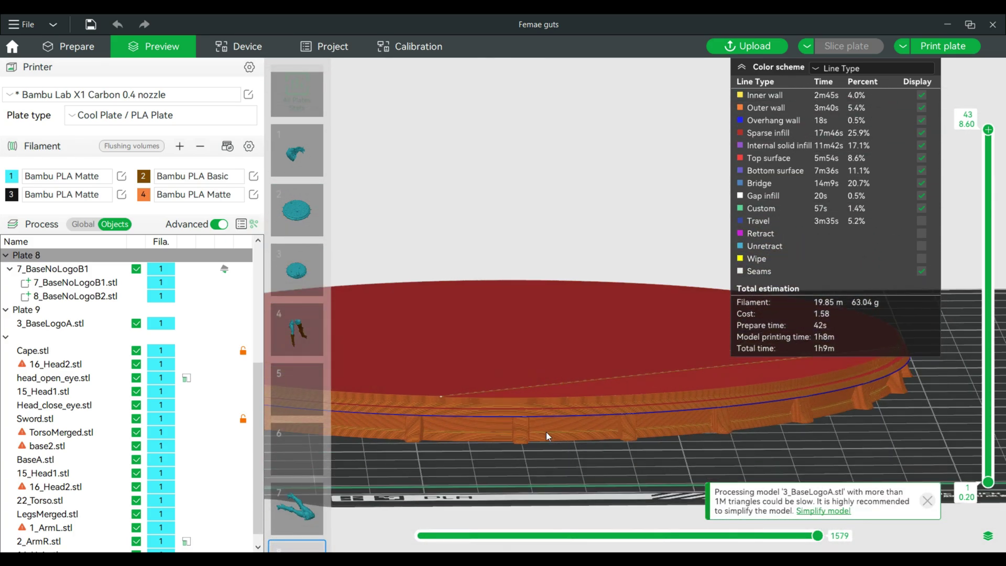
pyautogui.scroll(3, 557, 447)
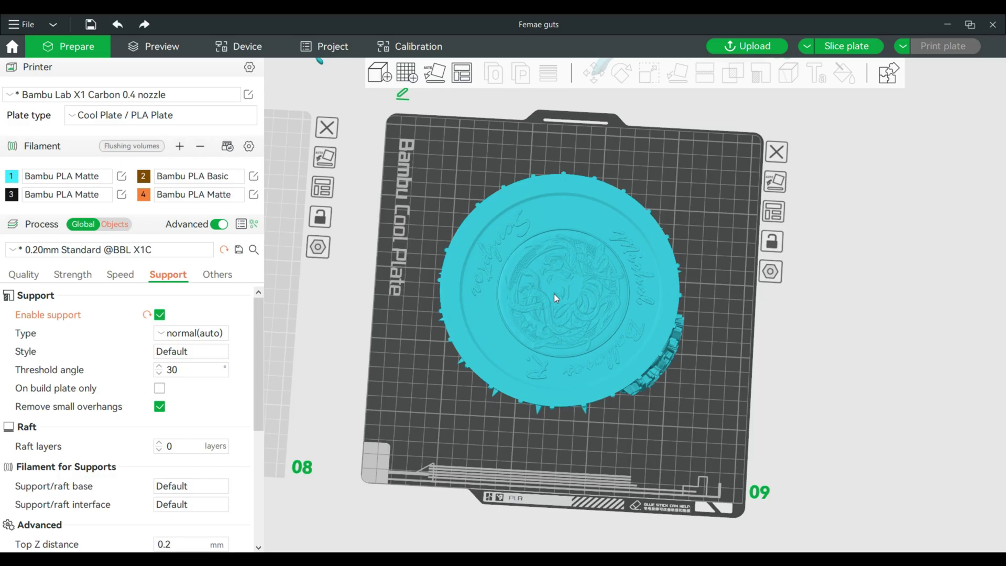
# - Lay the 3_BaseLogoA.stl base on plate 9 onto its logo face, with the stone-textured side up
pyautogui.click(531, 264)
pyautogui.click(676, 78)
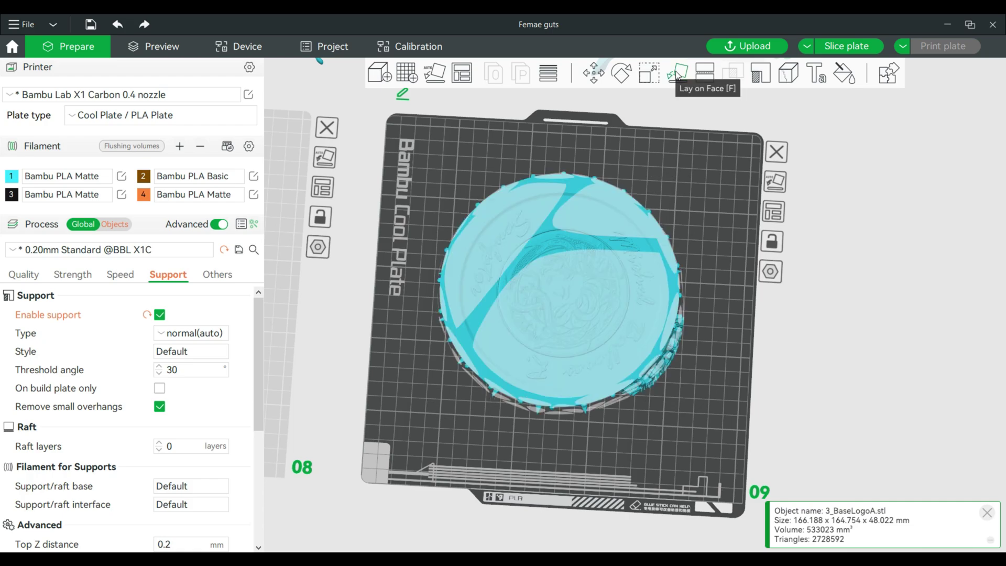
pyautogui.click(595, 309)
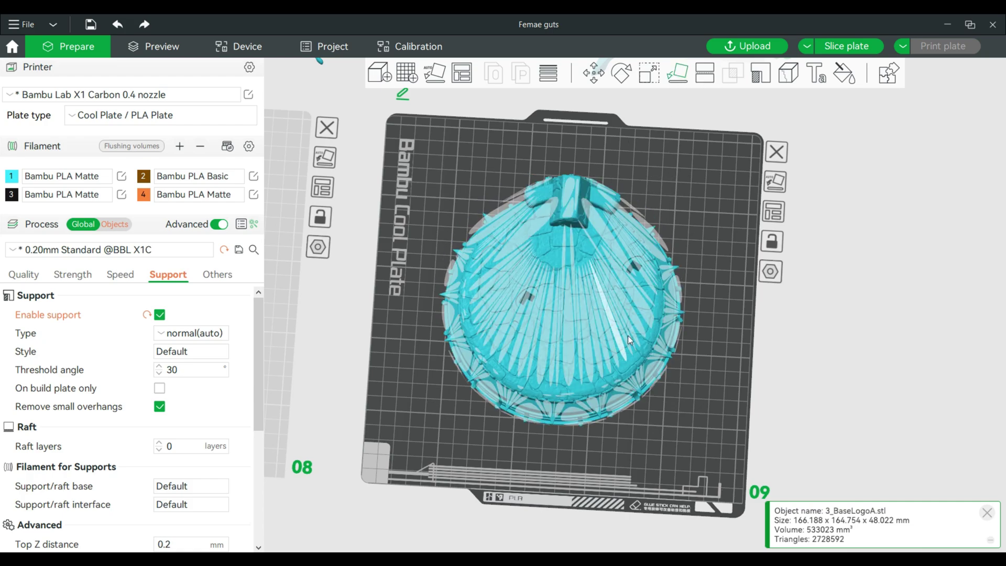
pyautogui.click(703, 360)
pyautogui.moveTo(688, 375)
pyautogui.mouseDown()
pyautogui.moveTo(683, 355)
pyautogui.moveTo(681, 368)
pyautogui.mouseUp()
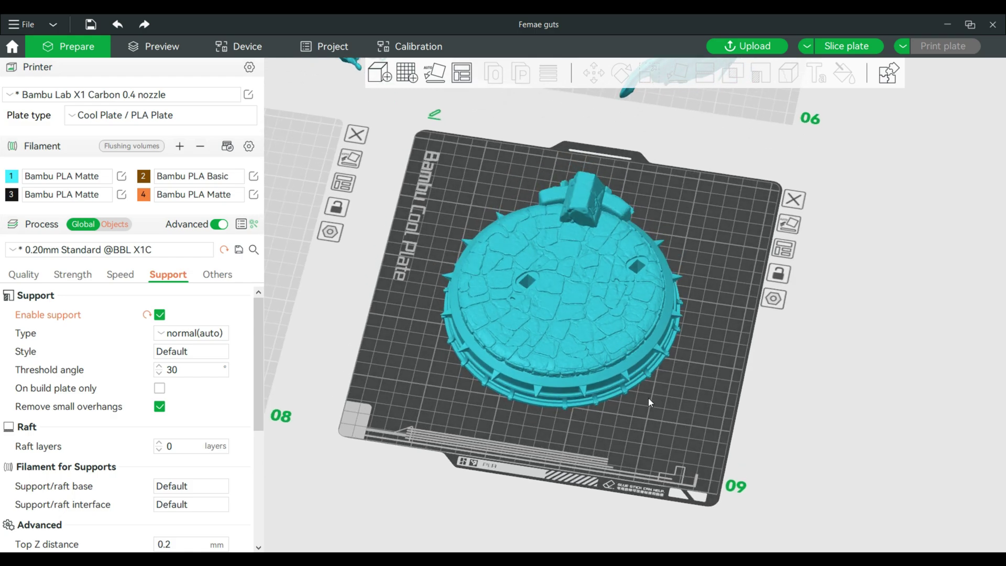
# - Center the 3_BaseLogoA.stl base on plate 9 and deselect it
pyautogui.rightClick(514, 209)
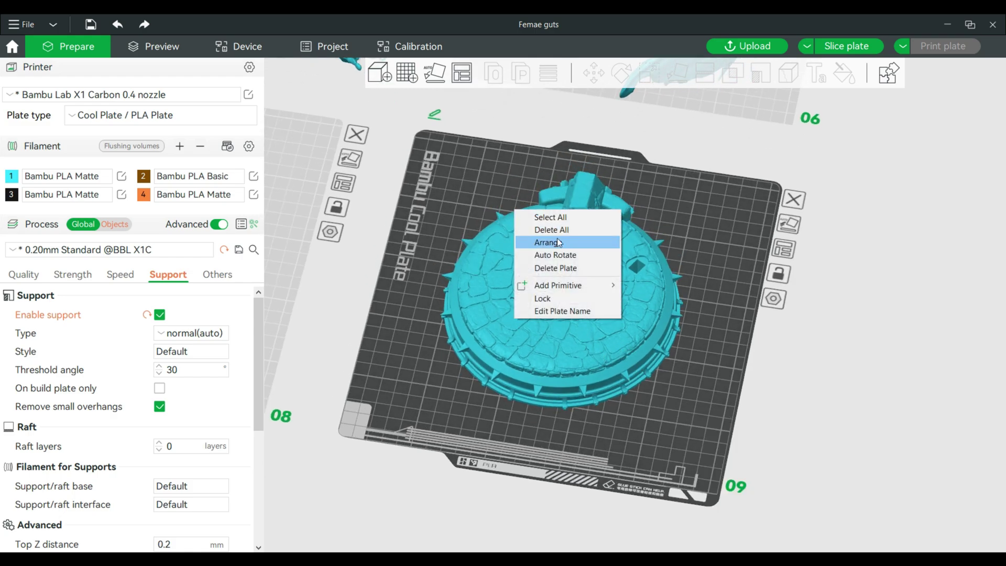
pyautogui.click(551, 426)
pyautogui.click(564, 334)
pyautogui.rightClick(557, 311)
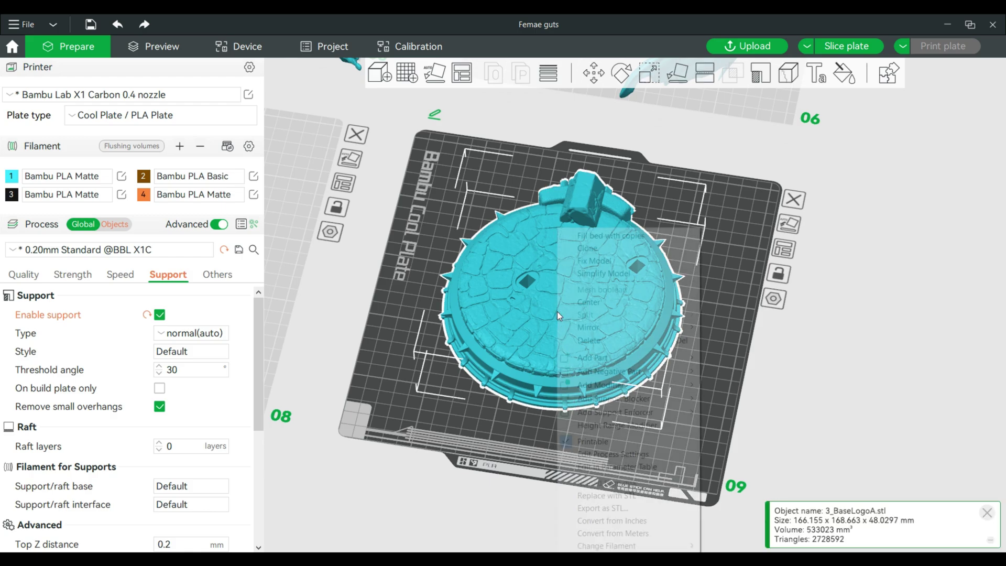
pyautogui.click(600, 306)
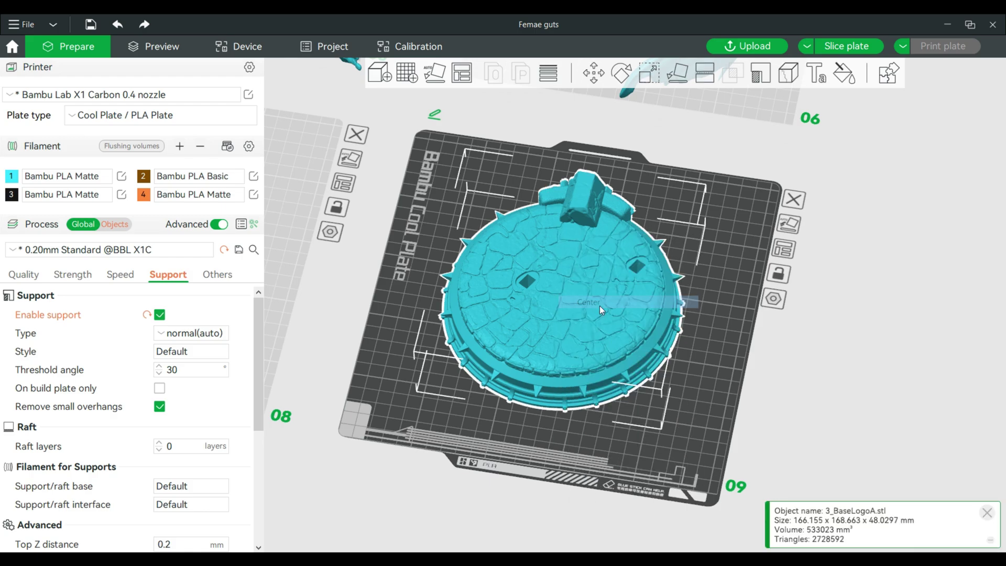
pyautogui.click(694, 314)
# - Add a cylinder primitive to plate 9 and place it beside the 3_BaseLogoA.stl base
pyautogui.rightClick(671, 421)
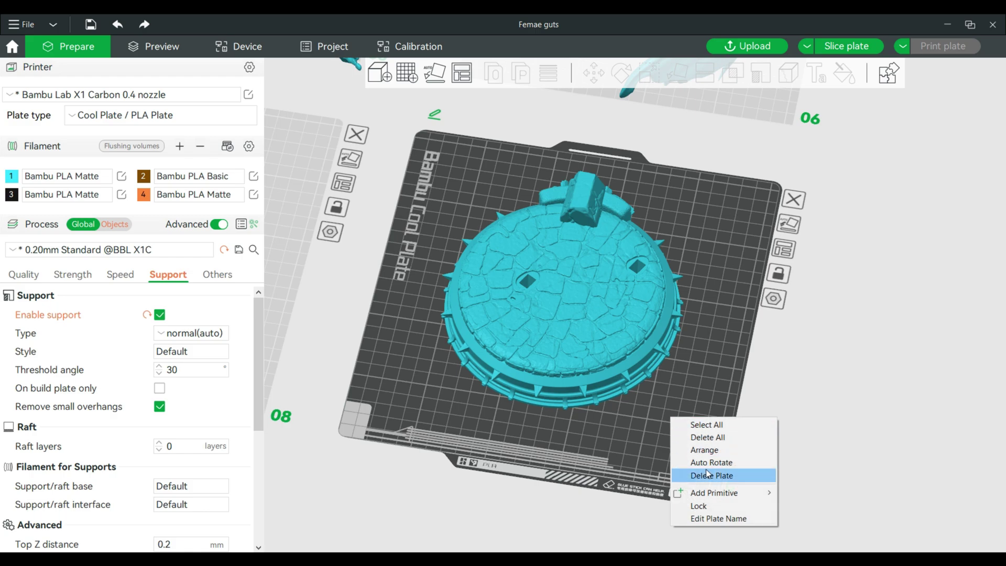
pyautogui.moveTo(759, 492)
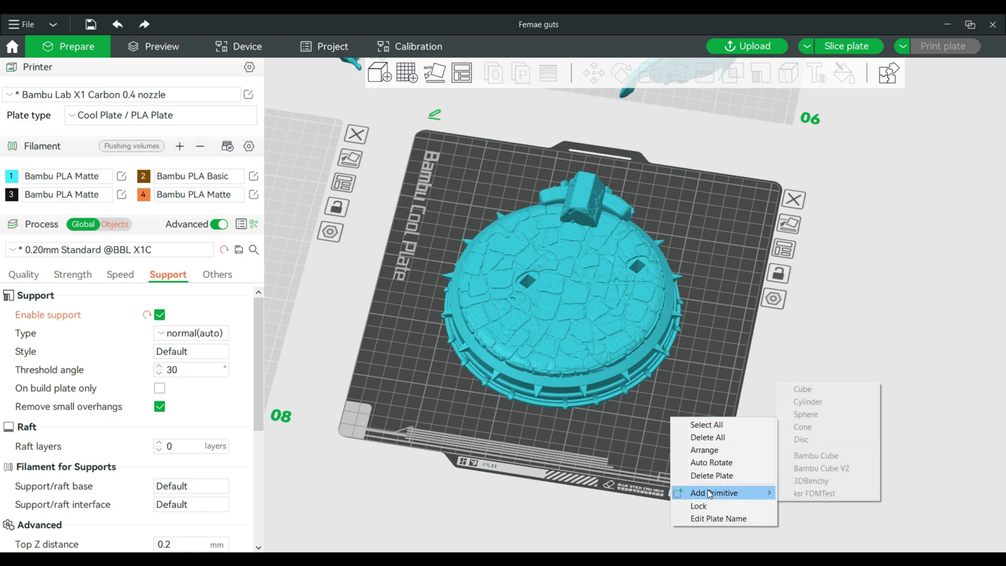
pyautogui.click(851, 399)
pyautogui.moveTo(521, 191); pyautogui.dragTo(393, 313)
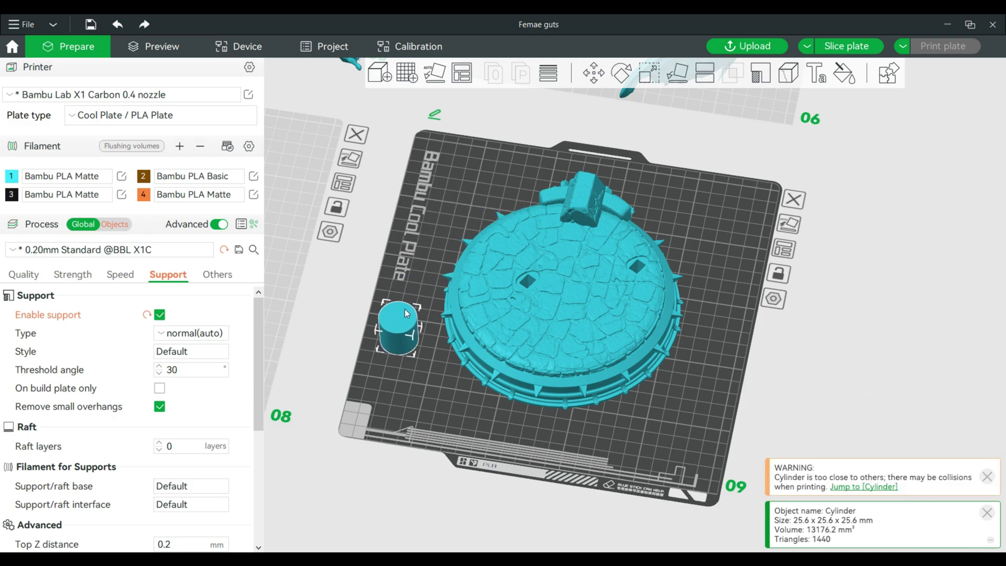
# - Scale the cylinder uniformly to about 116.34 mm and move it onto the base, over the round recess in the underside
pyautogui.click(649, 73)
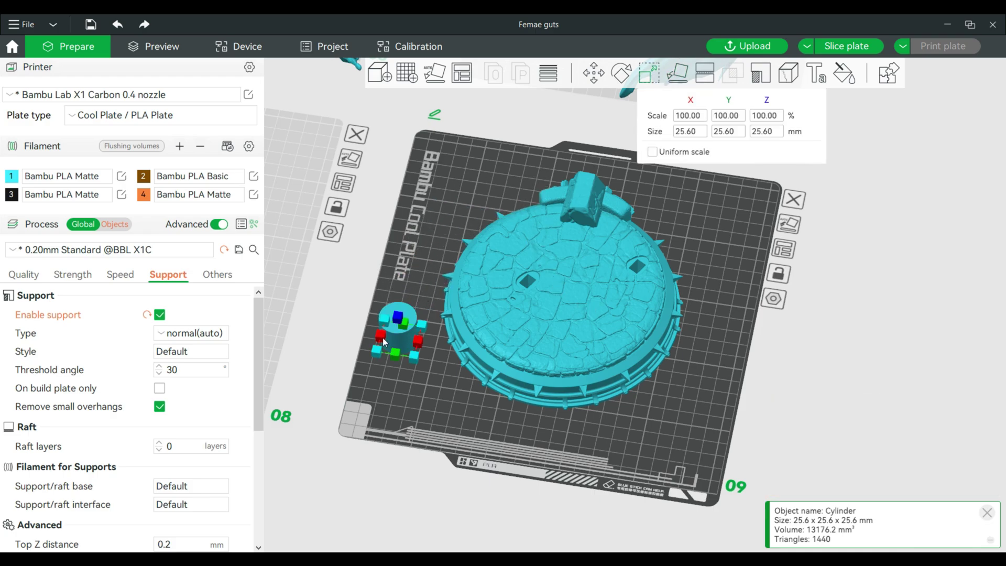
pyautogui.moveTo(413, 352); pyautogui.dragTo(501, 401)
pyautogui.moveTo(382, 324); pyautogui.dragTo(422, 323)
pyautogui.moveTo(539, 357); pyautogui.dragTo(579, 226)
pyautogui.moveTo(745, 437); pyautogui.dragTo(736, 349)
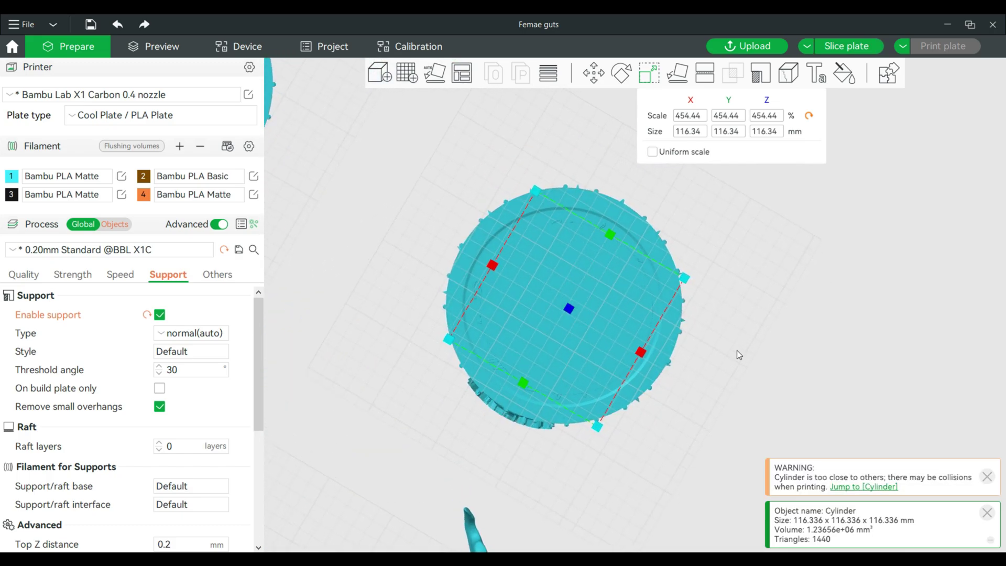
# - Align the cylinder with the circular recess and enlarge it uniformly to about 138.64 mm to cover the recess
pyautogui.moveTo(687, 281); pyautogui.dragTo(708, 251)
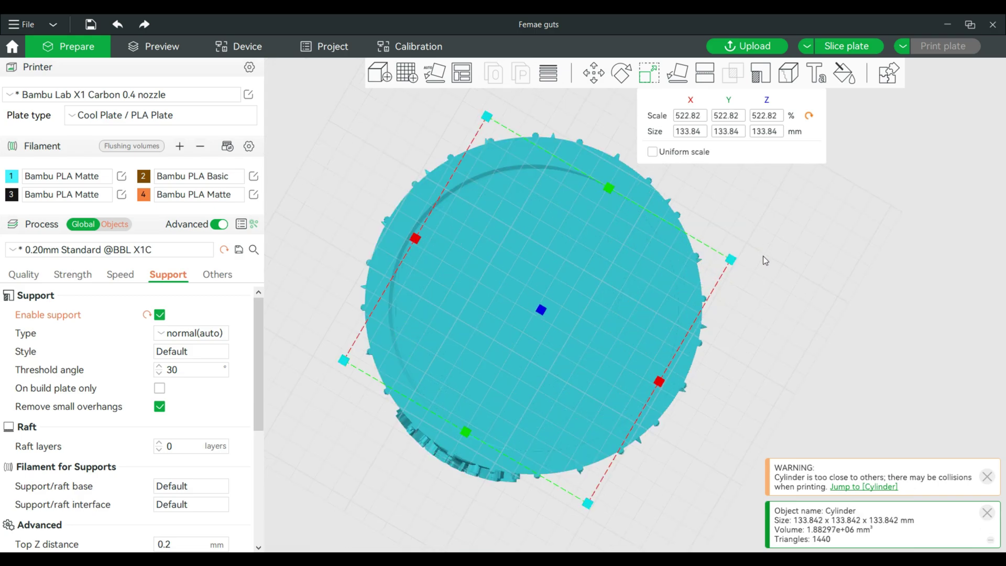
pyautogui.scroll(1, 763, 258)
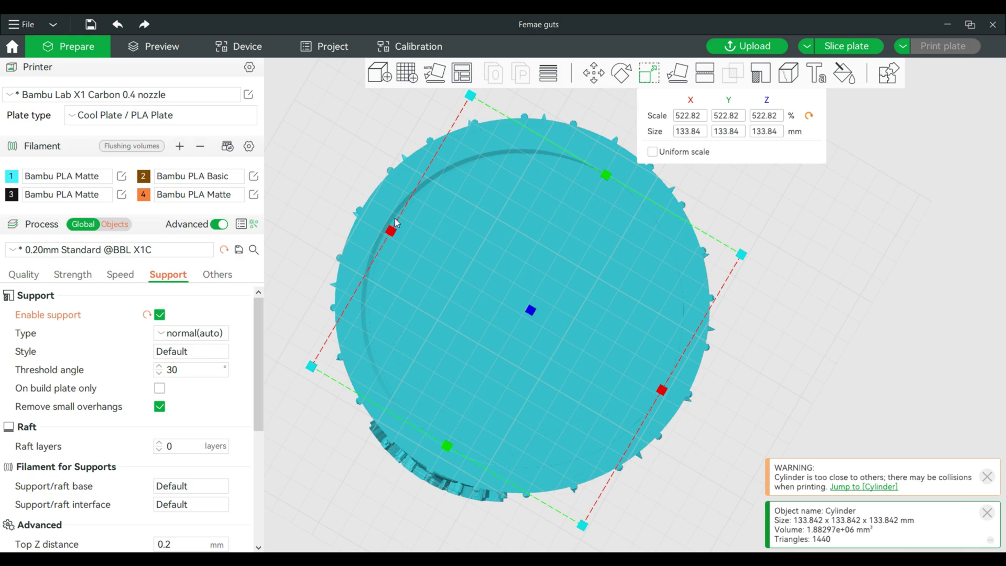
pyautogui.moveTo(432, 264); pyautogui.dragTo(427, 261)
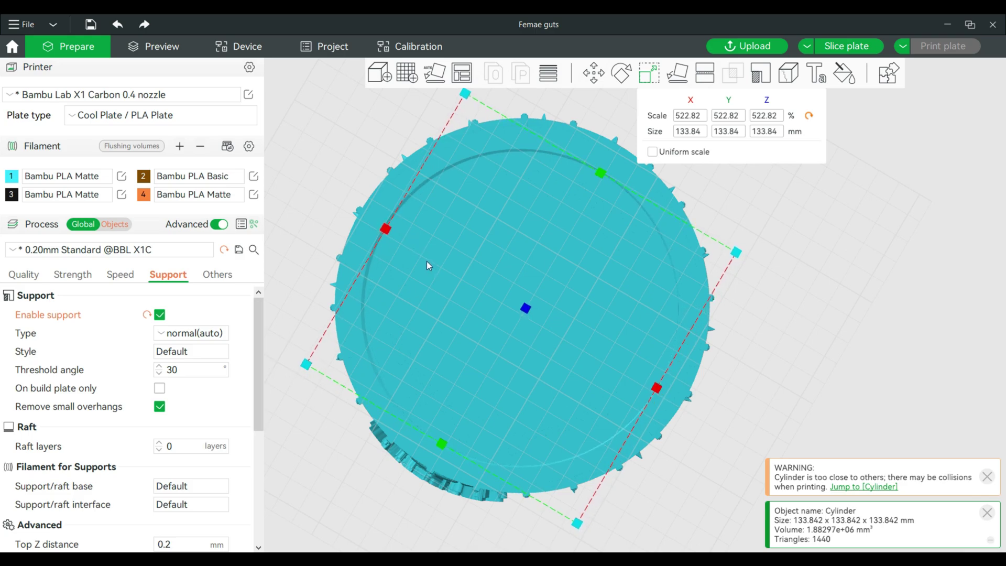
pyautogui.moveTo(737, 253); pyautogui.dragTo(744, 251)
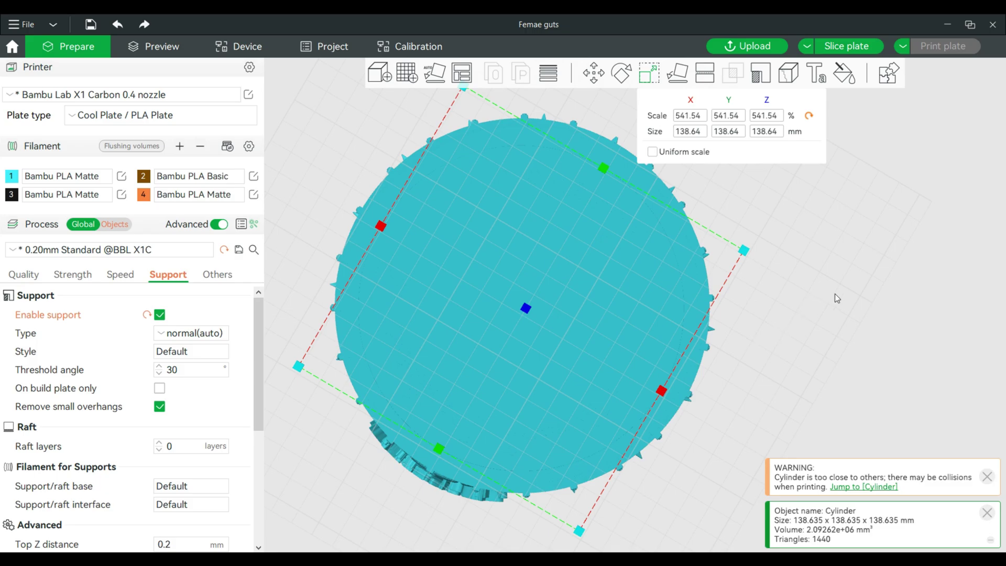
# - Flatten the cylinder in Z only, to about 27.07 mm high, bringing it below the base's stone surface
pyautogui.moveTo(890, 314); pyautogui.dragTo(873, 389)
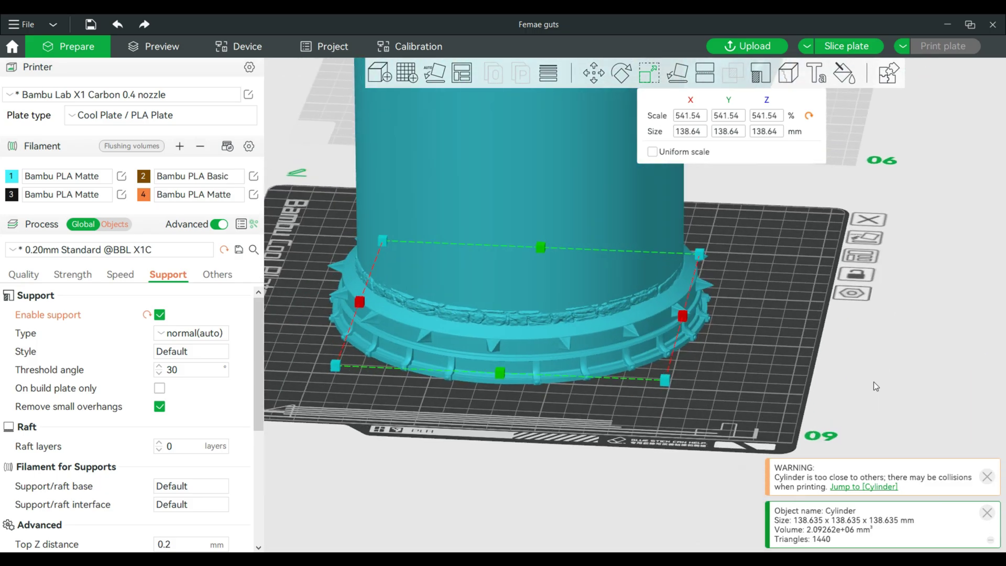
pyautogui.scroll(-1, 831, 329)
pyautogui.moveTo(760, 217); pyautogui.dragTo(788, 388, button='right')
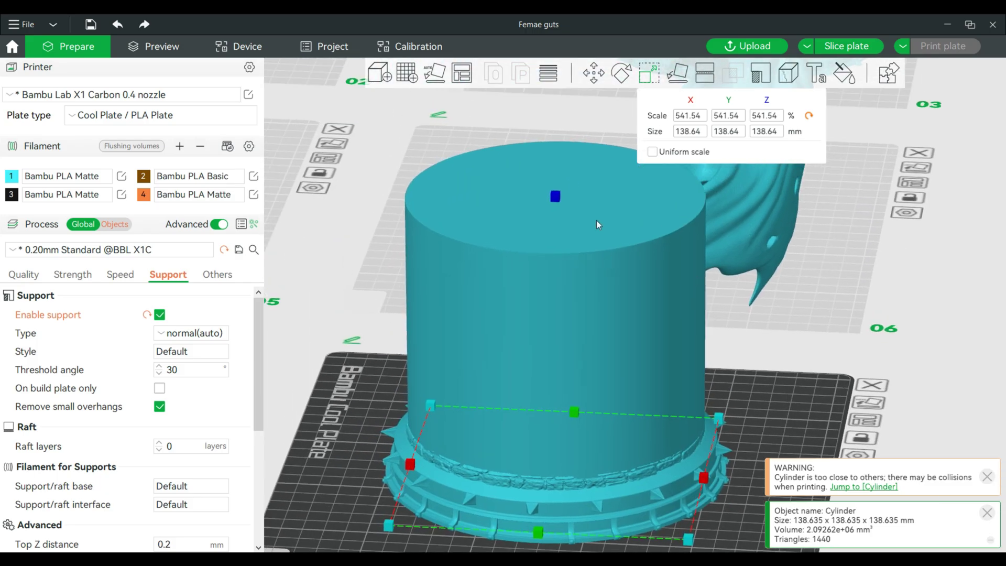
pyautogui.moveTo(556, 200); pyautogui.dragTo(539, 418)
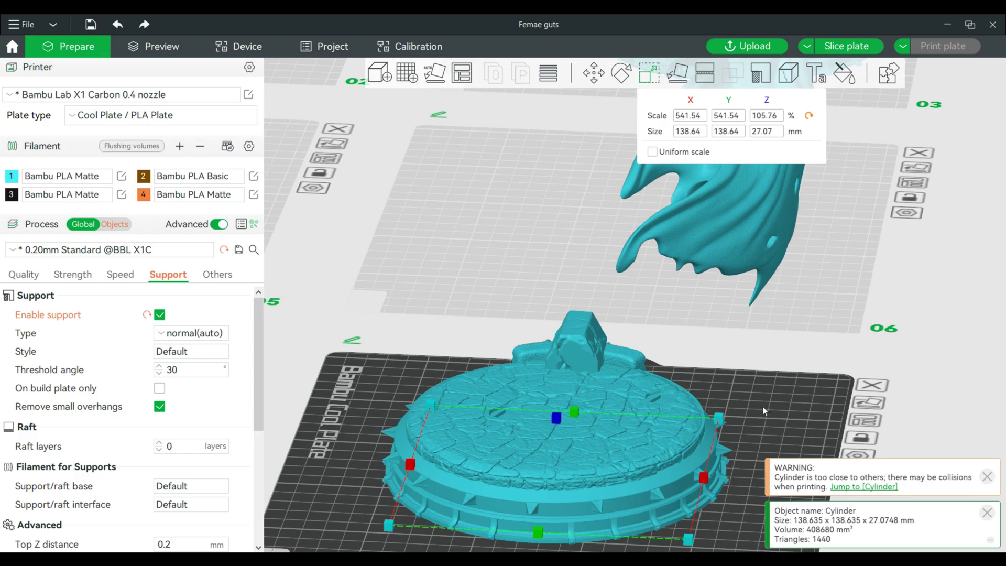
pyautogui.scroll(2, 765, 414)
pyautogui.moveTo(774, 422); pyautogui.dragTo(778, 428)
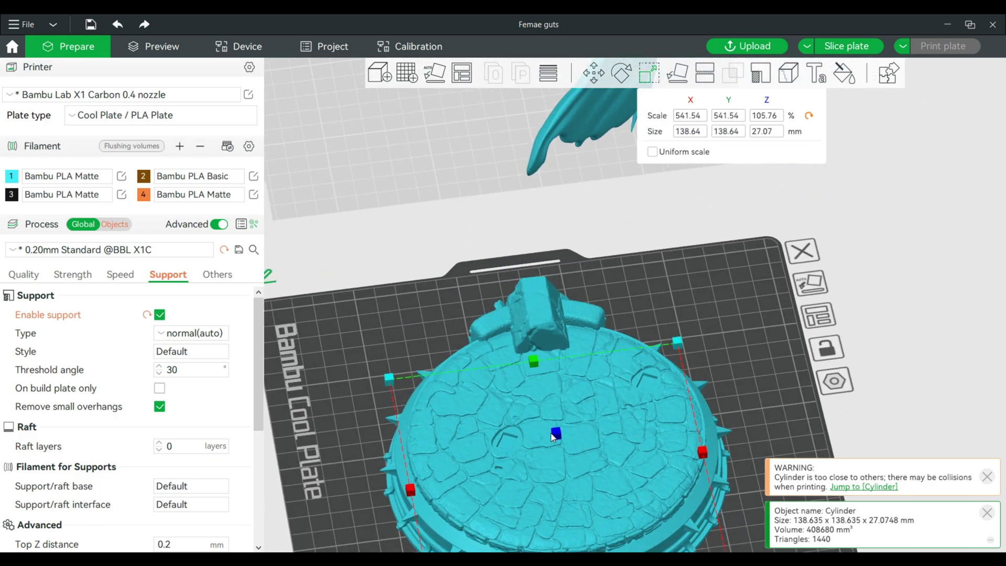
# - Reduce the cylinder's Z size to about 11.76 mm to clear the two square peg holes in the base
pyautogui.moveTo(559, 437); pyautogui.dragTo(561, 448)
pyautogui.moveTo(702, 387); pyautogui.dragTo(750, 414)
pyautogui.scroll(1, 747, 410)
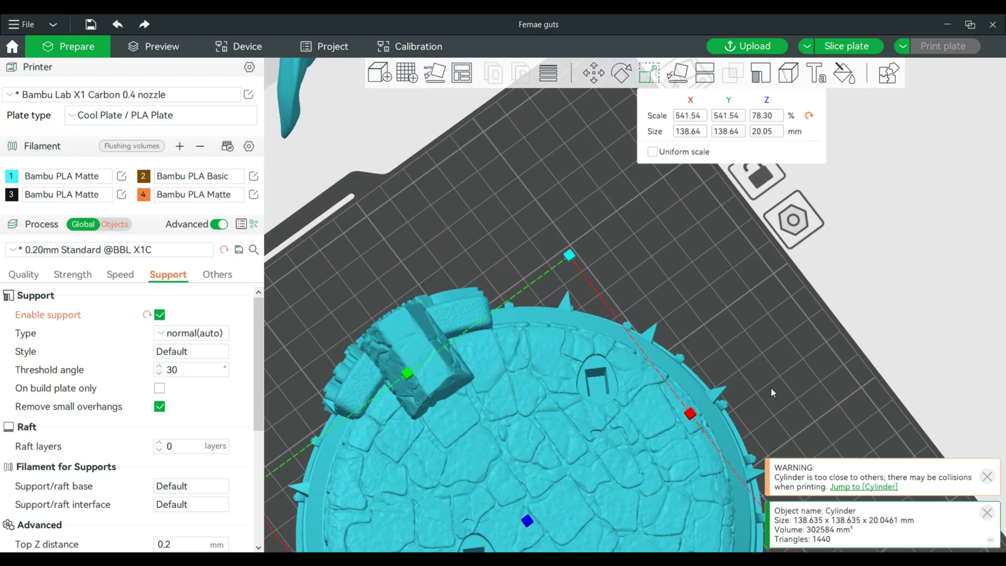
pyautogui.moveTo(771, 387); pyautogui.dragTo(769, 257, button='middle')
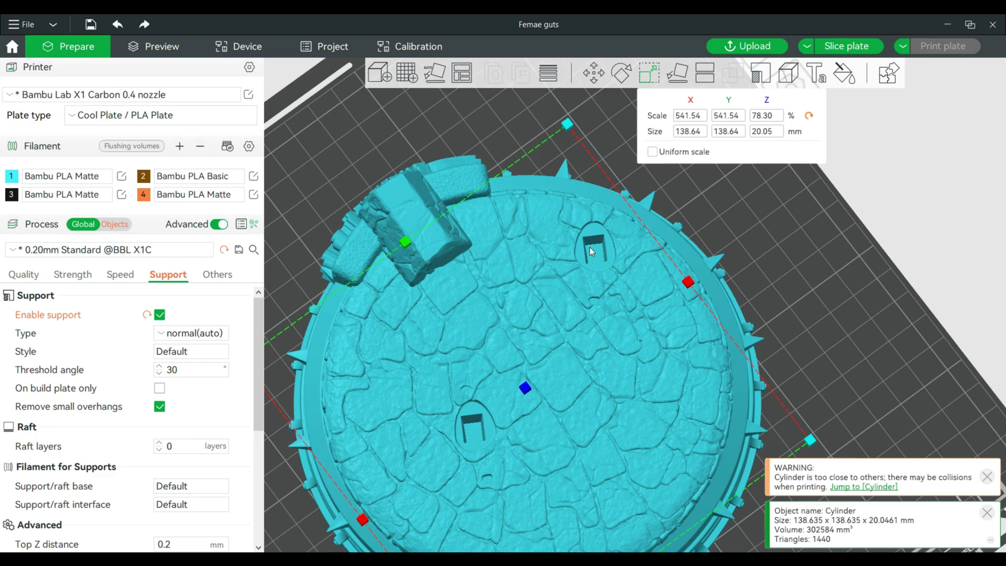
pyautogui.moveTo(529, 390); pyautogui.dragTo(528, 395)
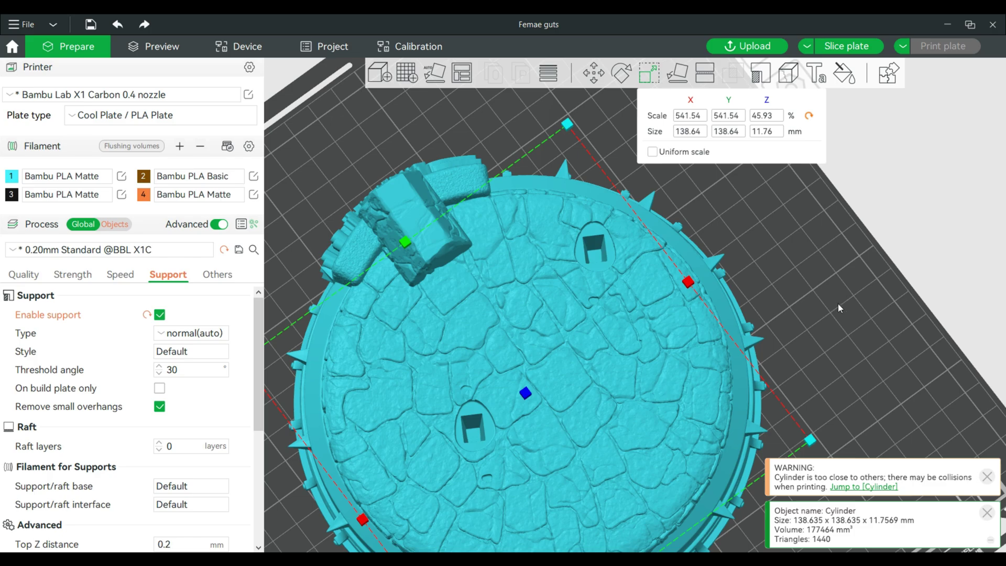
pyautogui.moveTo(834, 310); pyautogui.dragTo(801, 281)
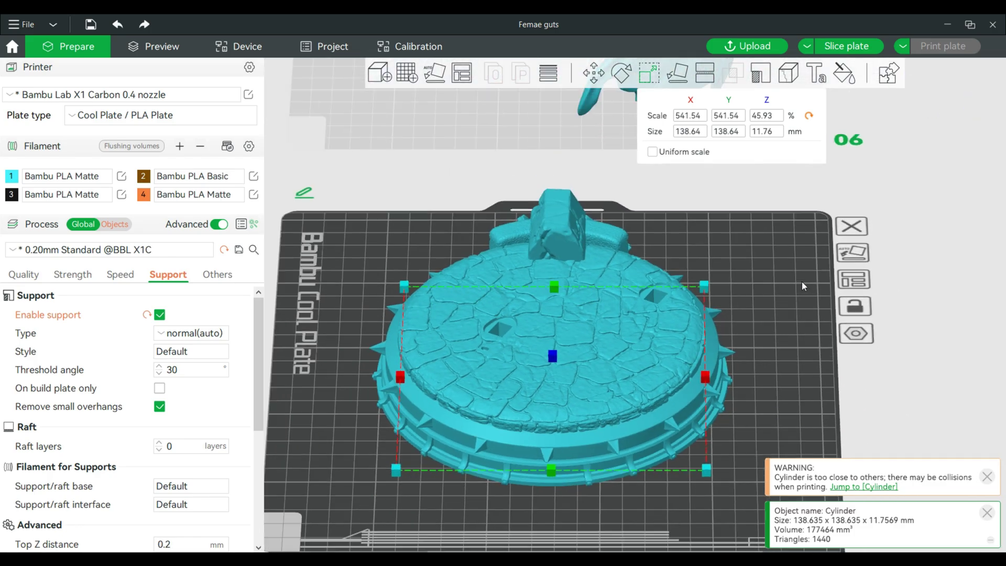
# - Select the 3_BaseLogoA.stl base together with the cylinder and assemble them into one object
pyautogui.click(877, 378)
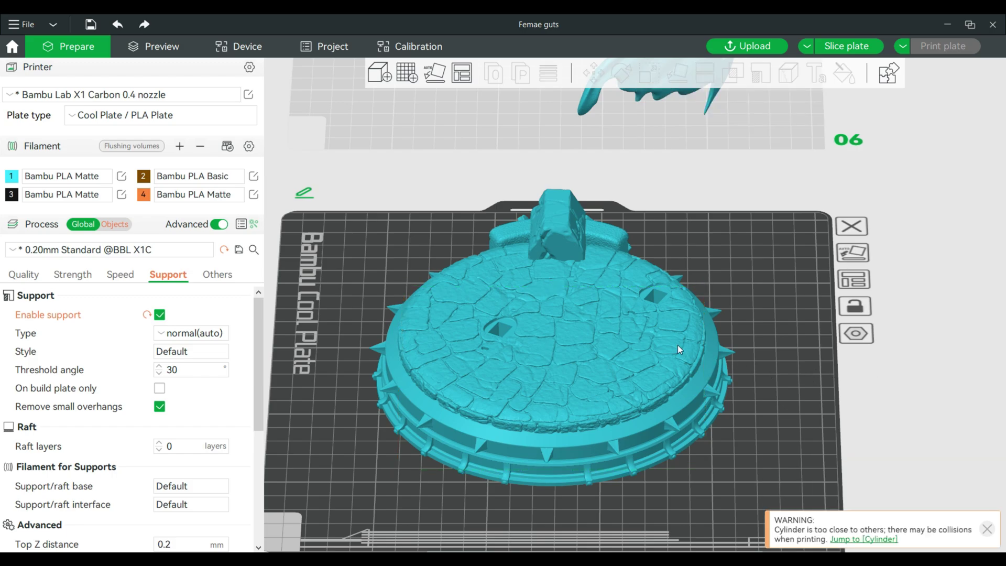
pyautogui.click(648, 328)
pyautogui.moveTo(964, 394); pyautogui.dragTo(934, 330)
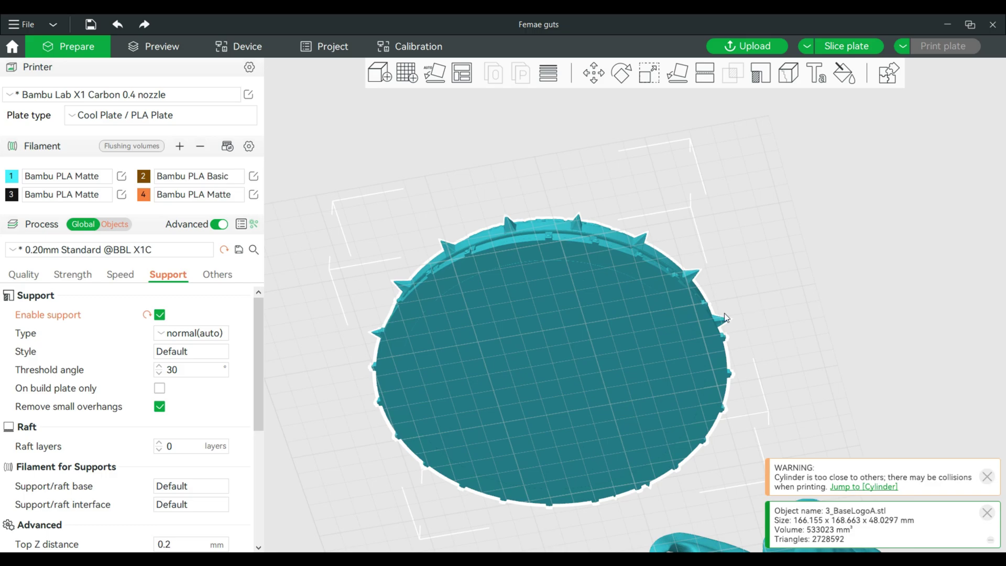
pyautogui.keyDown('ctrl'); pyautogui.click(589, 315); pyautogui.keyUp('ctrl')
pyautogui.moveTo(894, 252); pyautogui.dragTo(754, 314)
pyautogui.rightClick(583, 341)
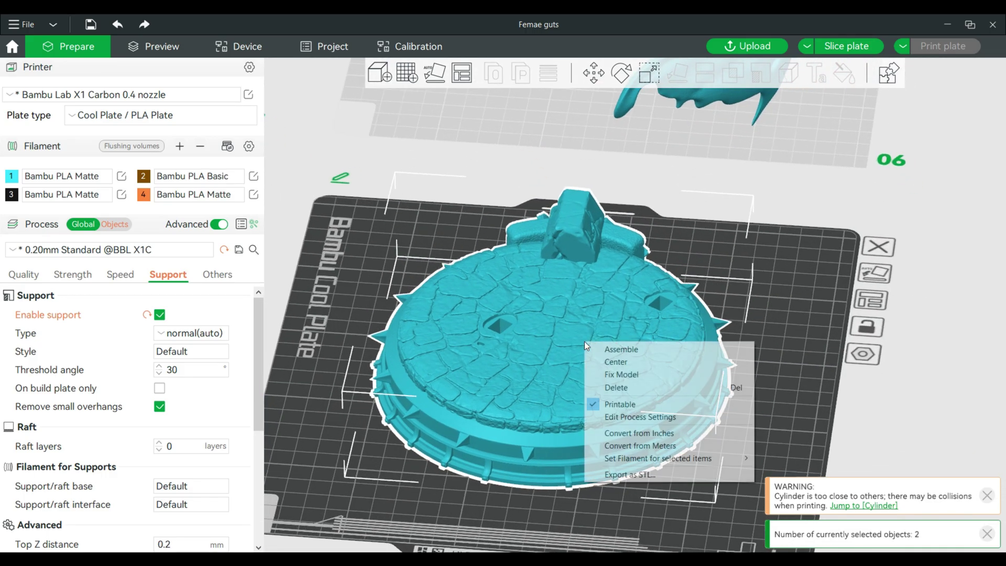
pyautogui.click(623, 346)
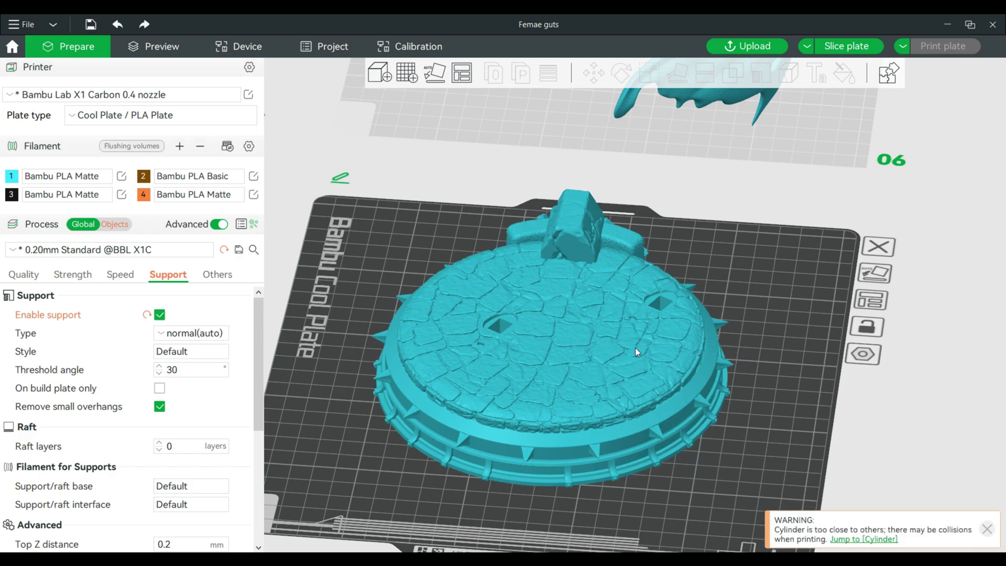
# - Check the assembled base on plate 9, deselect it and slice the plate for preview
pyautogui.moveTo(765, 372); pyautogui.dragTo(661, 383)
pyautogui.click(660, 383)
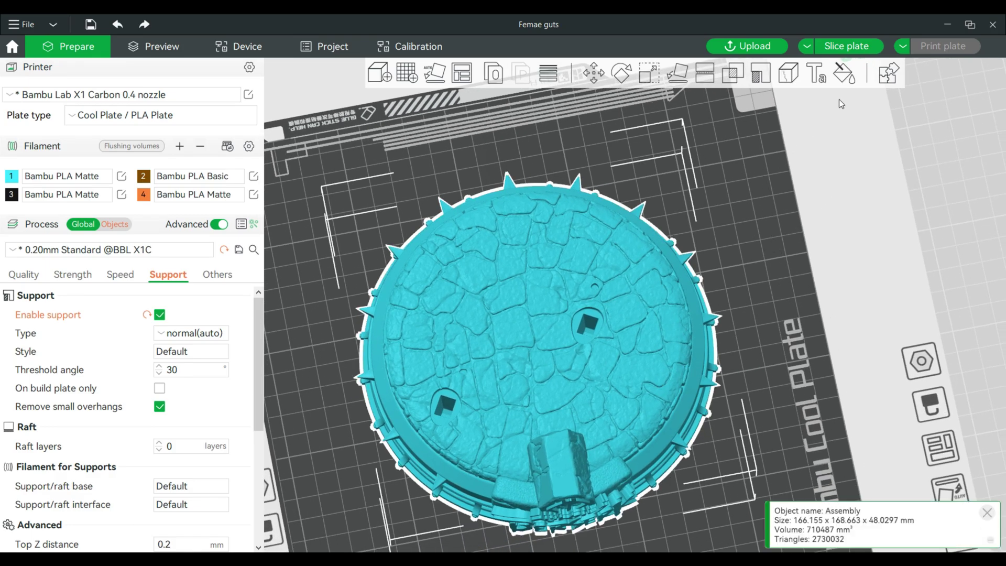
pyautogui.click(744, 295)
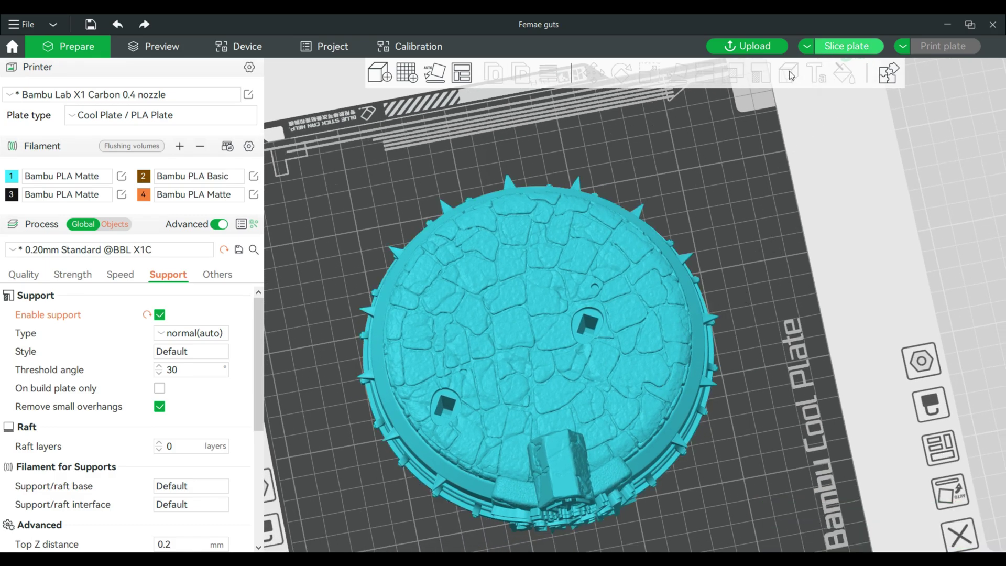
pyautogui.click(815, 52)
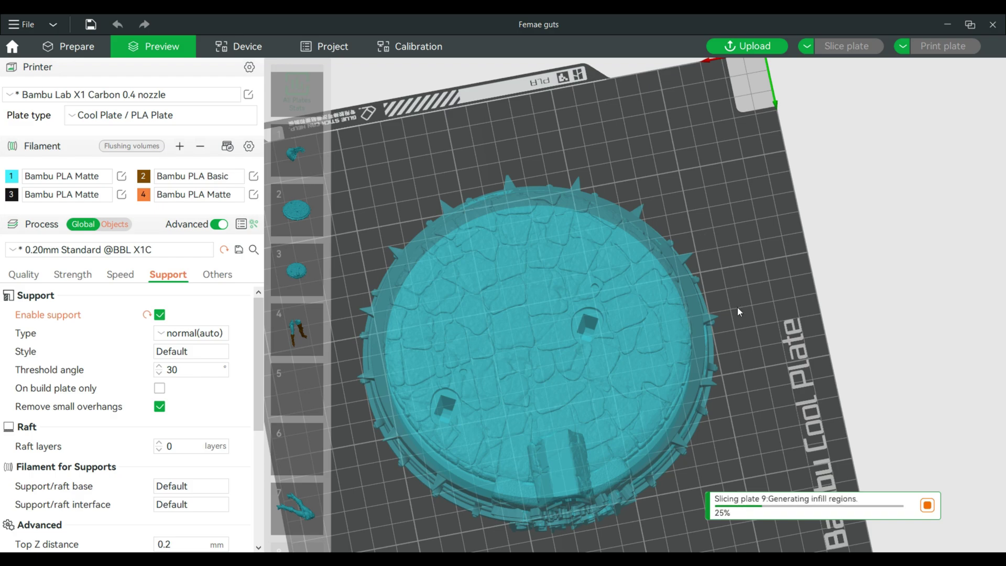
pyautogui.moveTo(738, 310); pyautogui.dragTo(727, 283)
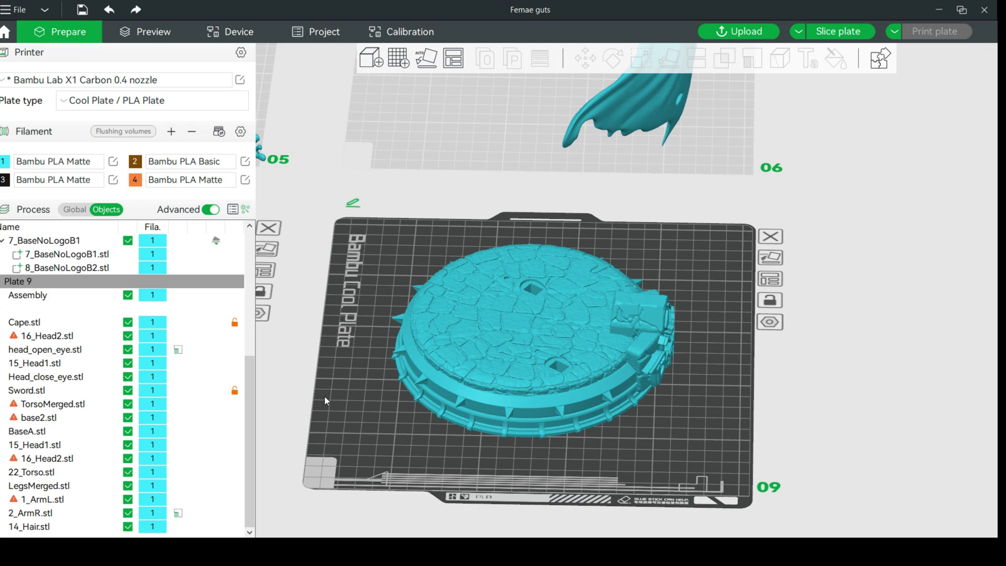
# - Add a cylinder as a negative part to the Assembly on plate 9 and accept per-object setting mode
pyautogui.rightClick(526, 329)
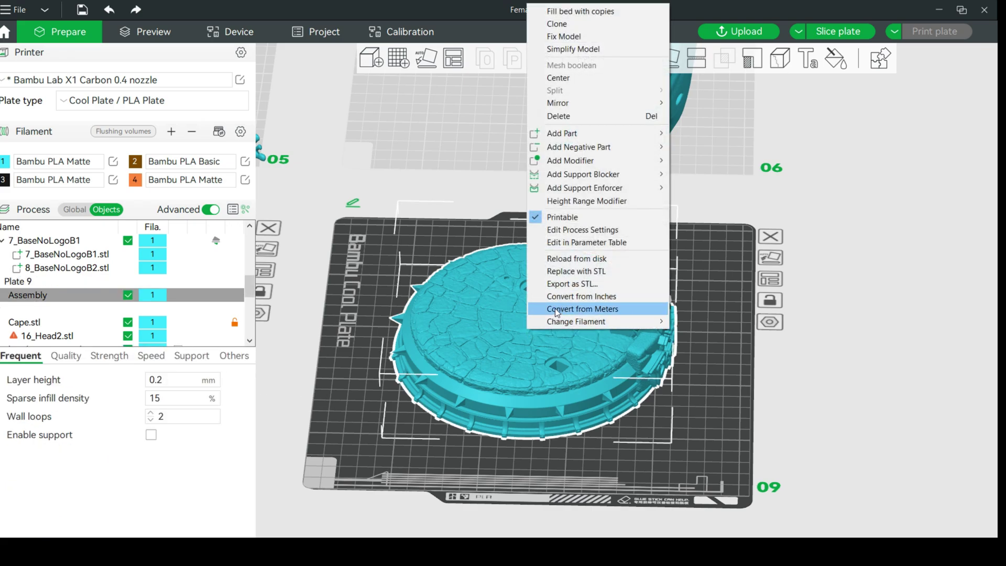
pyautogui.moveTo(615, 149)
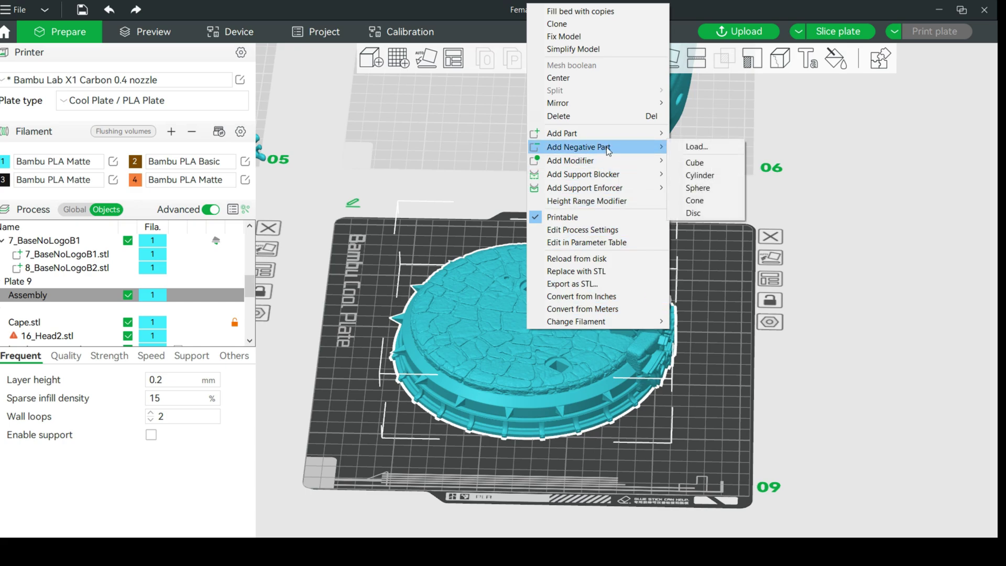
pyautogui.click(702, 176)
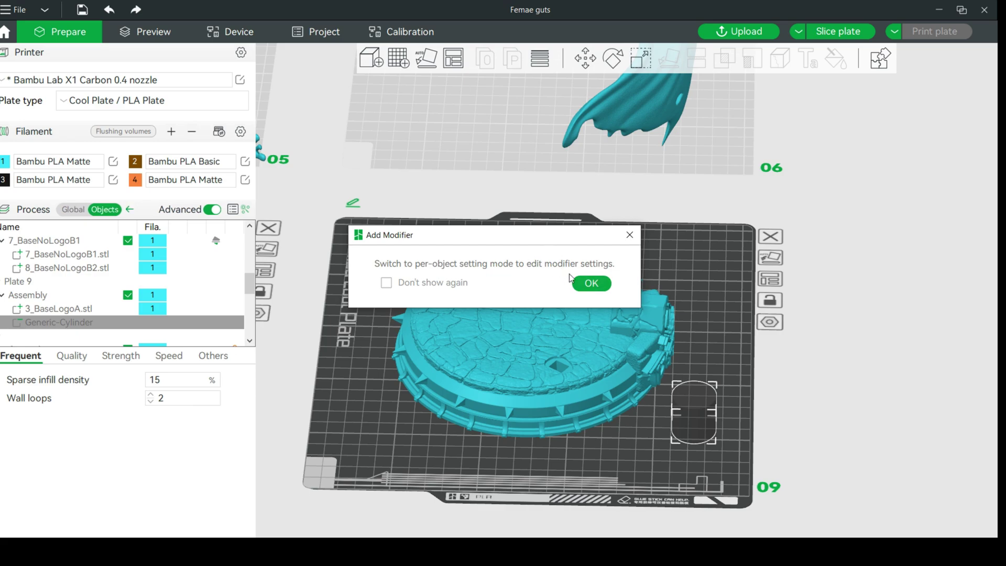
pyautogui.click(586, 282)
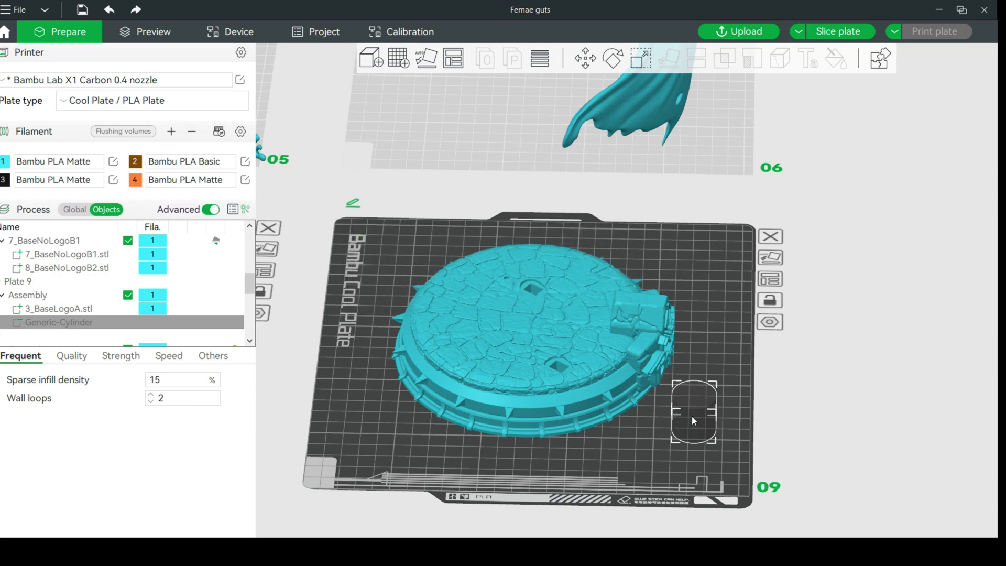
# - Scale the negative cylinder uniformly to about 83.32 mm, center it on the base and check its fit against the underside logo
pyautogui.click(648, 56)
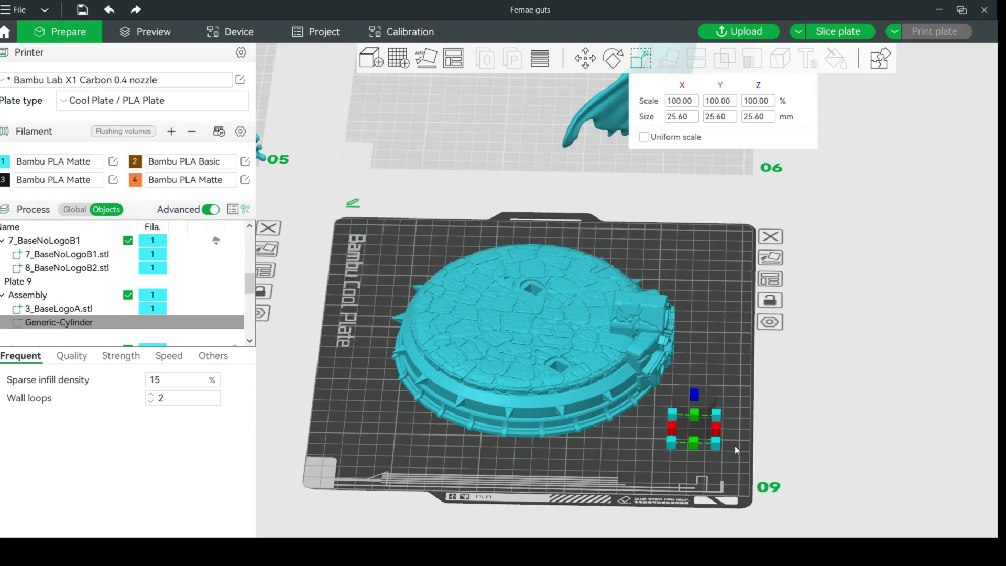
pyautogui.moveTo(721, 445); pyautogui.dragTo(745, 428)
pyautogui.moveTo(762, 362); pyautogui.dragTo(838, 333)
pyautogui.rightClick(724, 380)
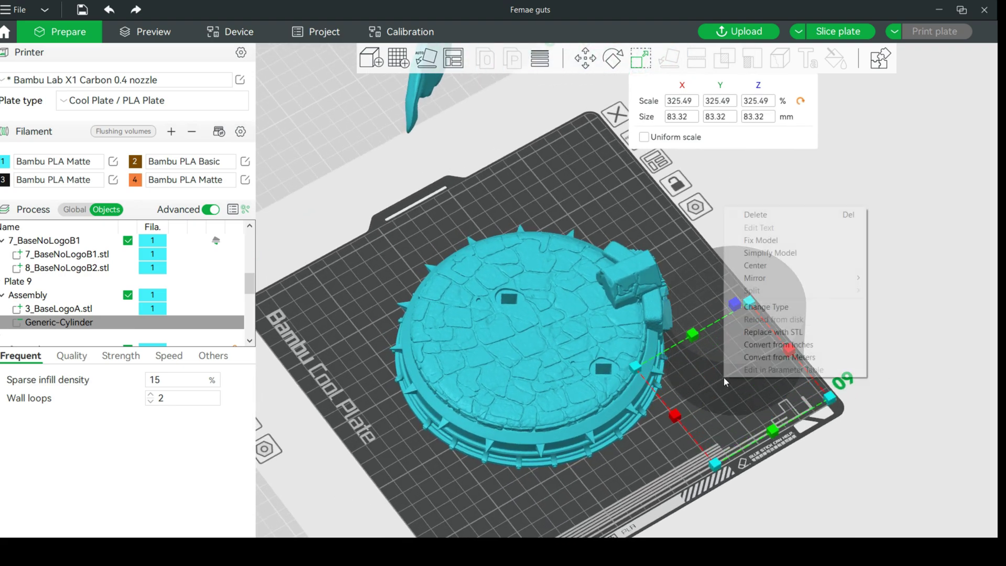
pyautogui.click(781, 265)
pyautogui.press('0')
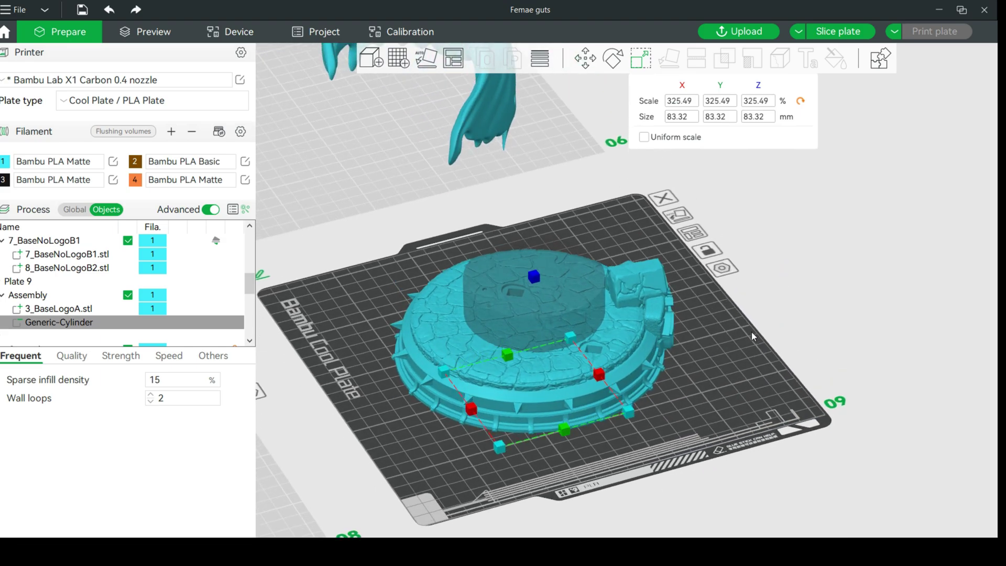
pyautogui.press('2')
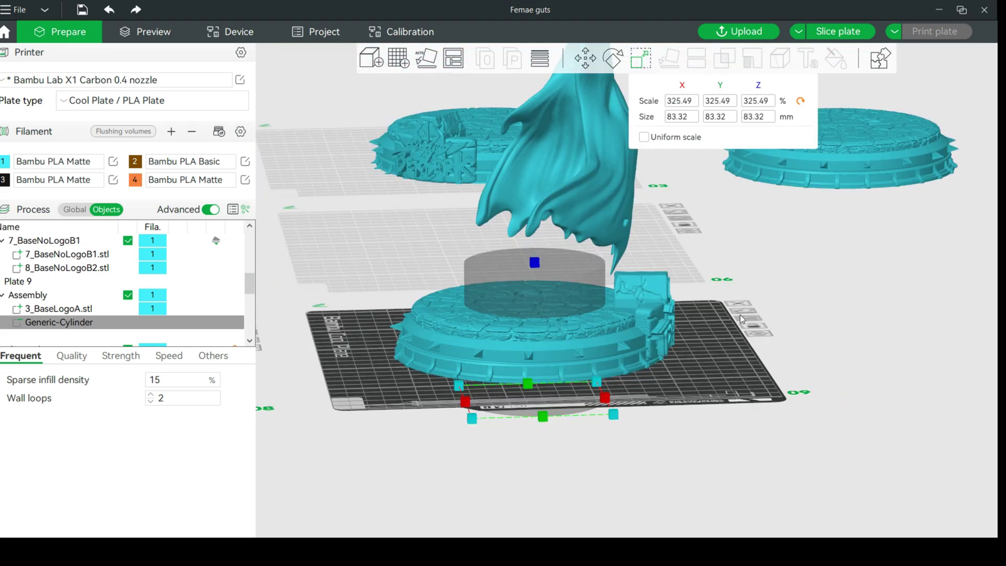
pyautogui.press('0')
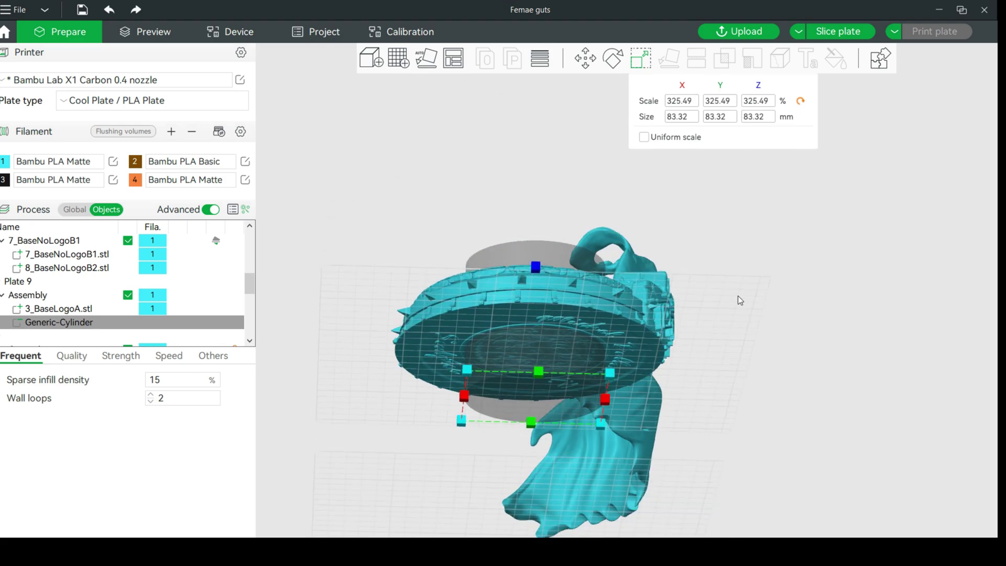
pyautogui.press('2')
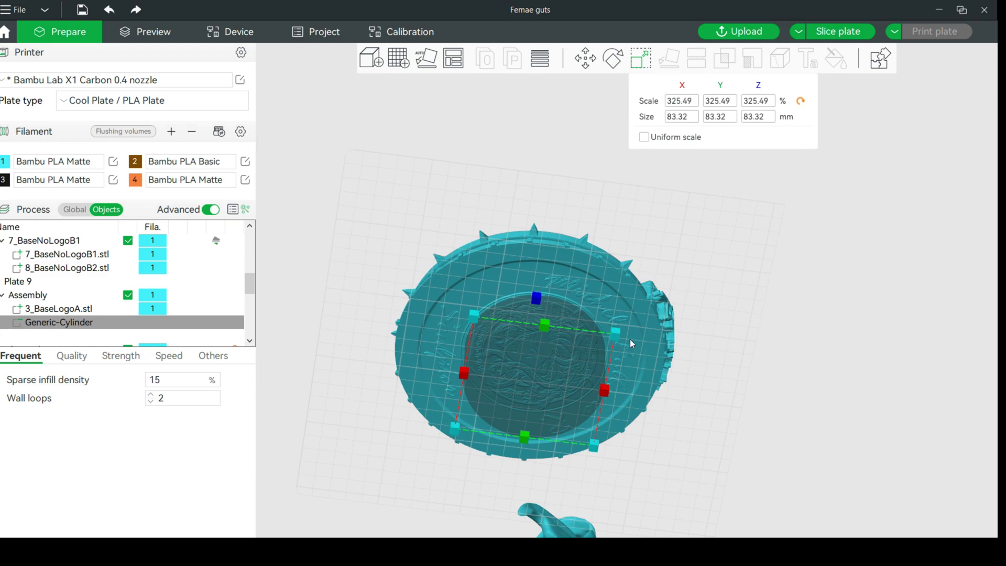
# - Enlarge the negative cylinder uniformly to about 134.41 mm and lower it under the base to a Z position of about -67.20 mm
pyautogui.moveTo(616, 333); pyautogui.dragTo(691, 333)
pyautogui.moveTo(767, 292); pyautogui.dragTo(720, 361)
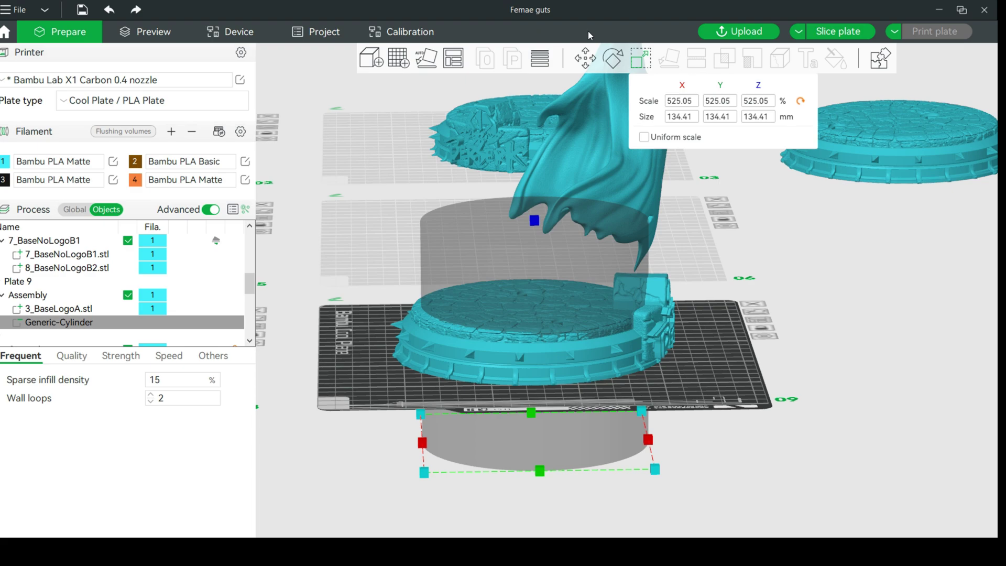
pyautogui.click(587, 59)
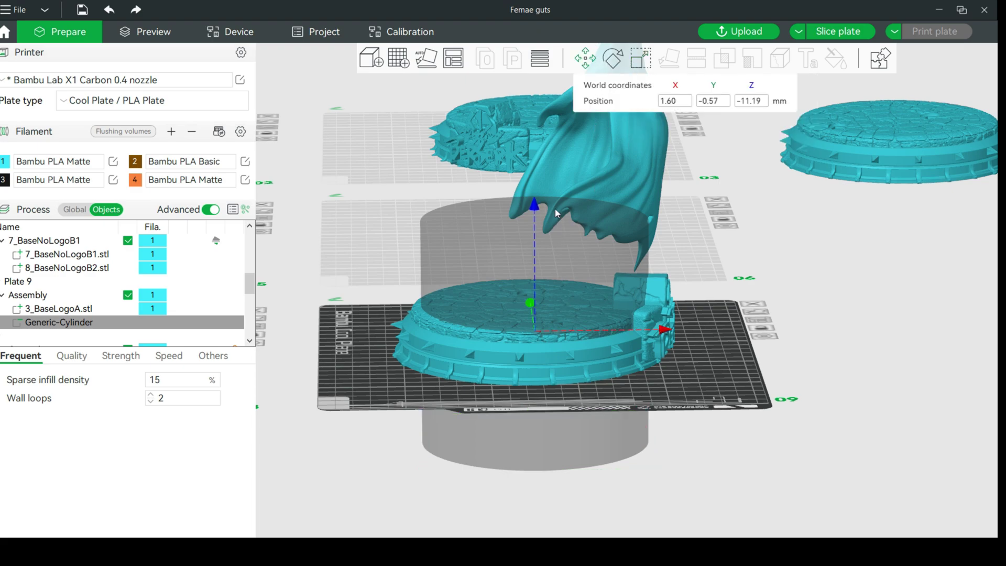
pyautogui.moveTo(537, 208); pyautogui.dragTo(538, 281)
pyautogui.moveTo(788, 310); pyautogui.dragTo(628, 384)
pyautogui.moveTo(536, 323); pyautogui.dragTo(545, 394)
# - Lower the negative cylinder further to a Z position of about -75.78 mm, checking the base's top surface and square peg holes
pyautogui.scroll(3, 758, 403)
pyautogui.moveTo(758, 420); pyautogui.dragTo(730, 251, button='right')
pyautogui.scroll(3, 732, 293)
pyautogui.moveTo(732, 297); pyautogui.dragTo(733, 347)
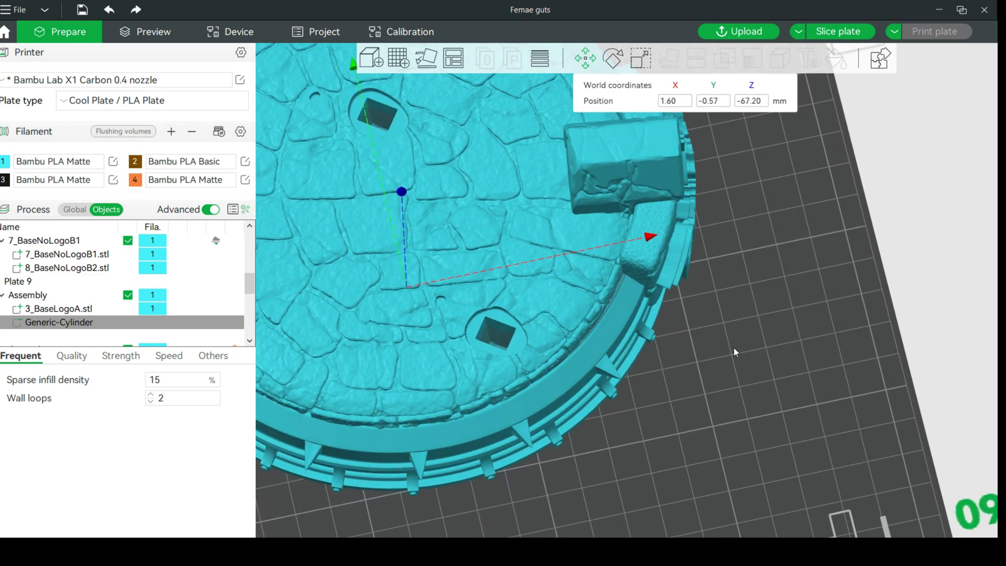
pyautogui.moveTo(401, 195); pyautogui.dragTo(406, 226)
pyautogui.moveTo(664, 358); pyautogui.dragTo(701, 271)
pyautogui.scroll(7, 702, 273)
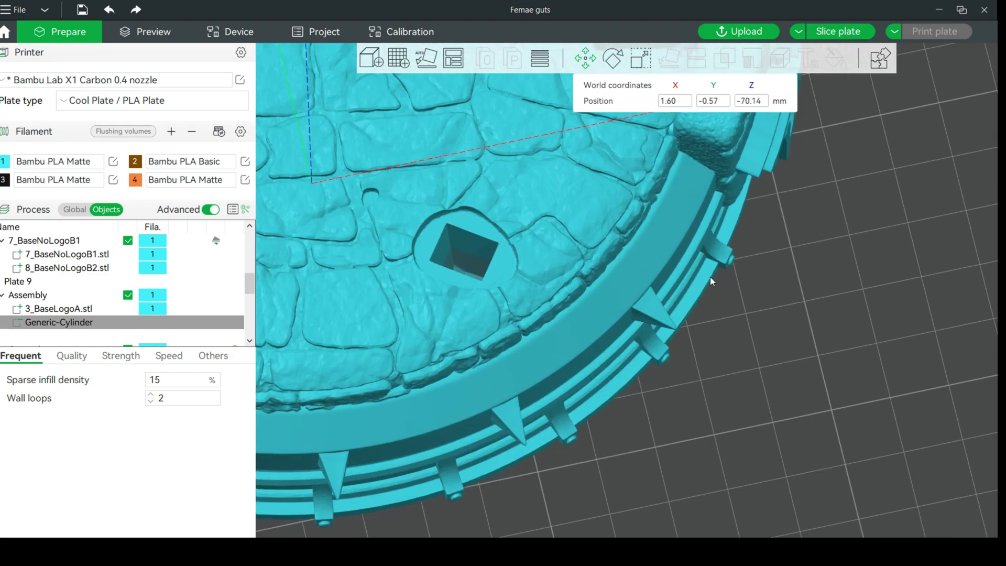
pyautogui.moveTo(827, 276); pyautogui.dragTo(921, 313, button='right')
pyautogui.scroll(-2, 918, 316)
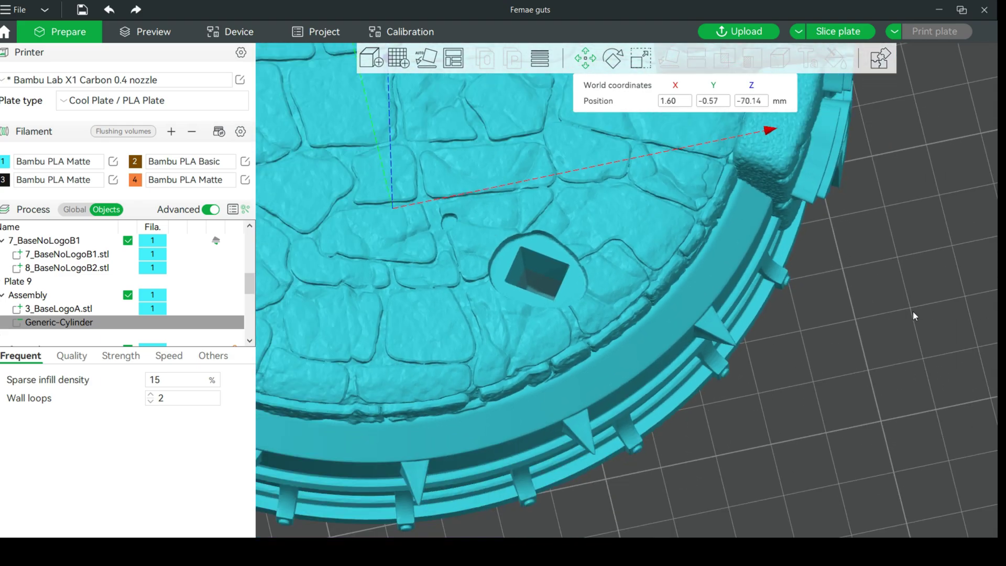
pyautogui.moveTo(866, 359); pyautogui.dragTo(870, 366)
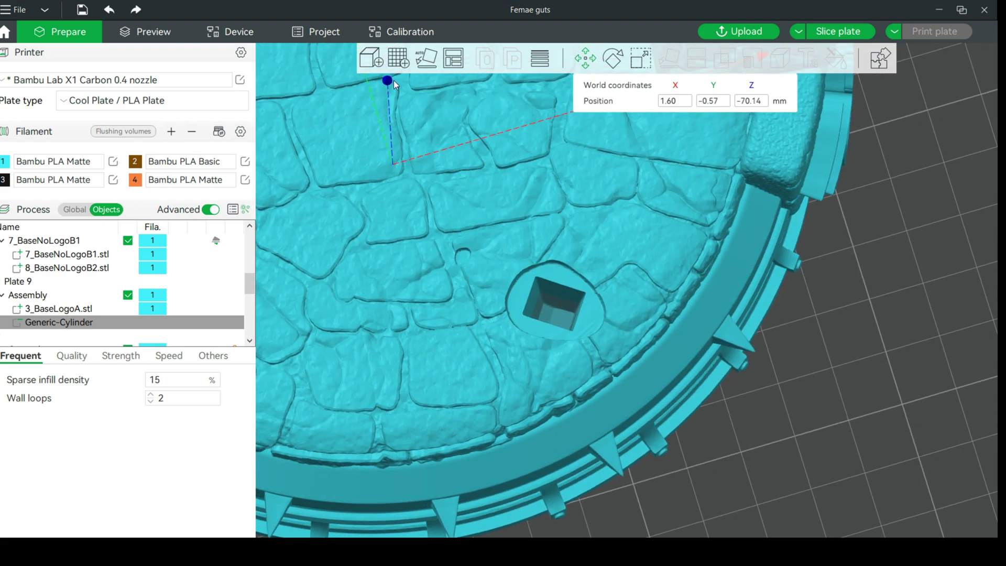
pyautogui.moveTo(391, 85)
pyautogui.mouseDown()
pyautogui.moveTo(389, 120)
pyautogui.moveTo(389, 87)
pyautogui.mouseUp()
pyautogui.moveTo(387, 171); pyautogui.dragTo(384, 167)
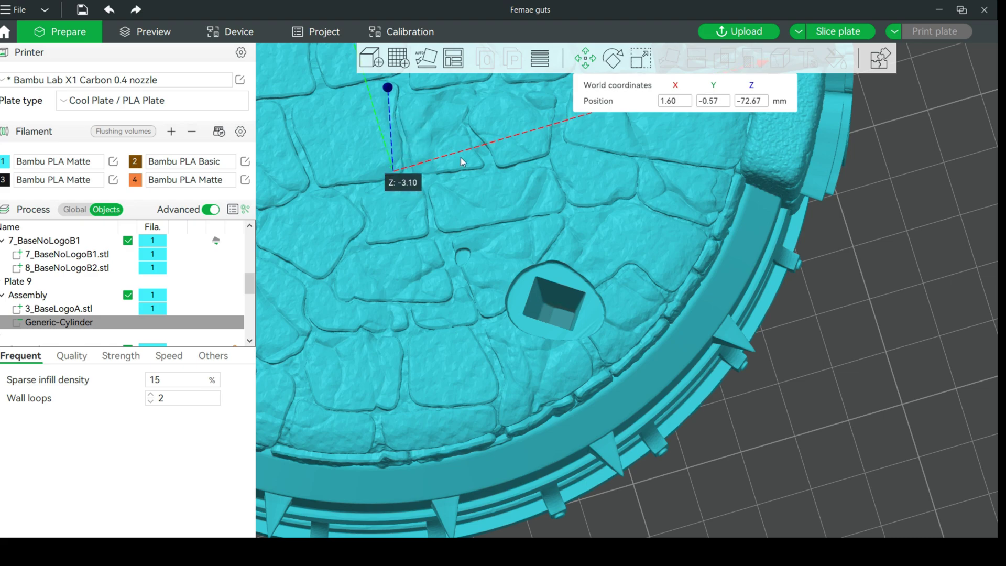
pyautogui.moveTo(461, 158); pyautogui.dragTo(462, 158)
# - Slice plate 9 with the lowered negative cylinder for preview
pyautogui.scroll(-3, 792, 282)
pyautogui.moveTo(818, 326); pyautogui.dragTo(813, 296)
pyautogui.scroll(-3, 814, 296)
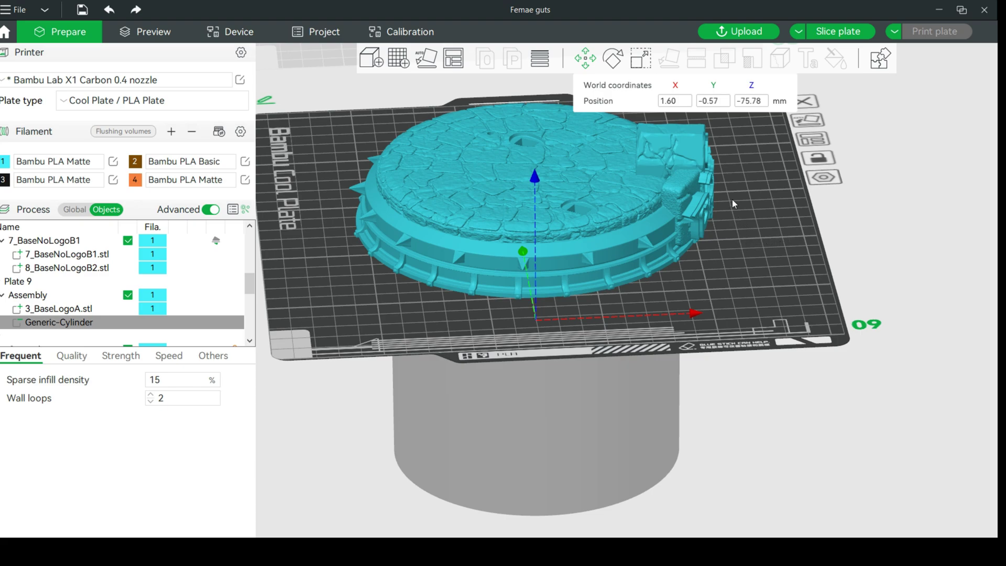
pyautogui.click(824, 32)
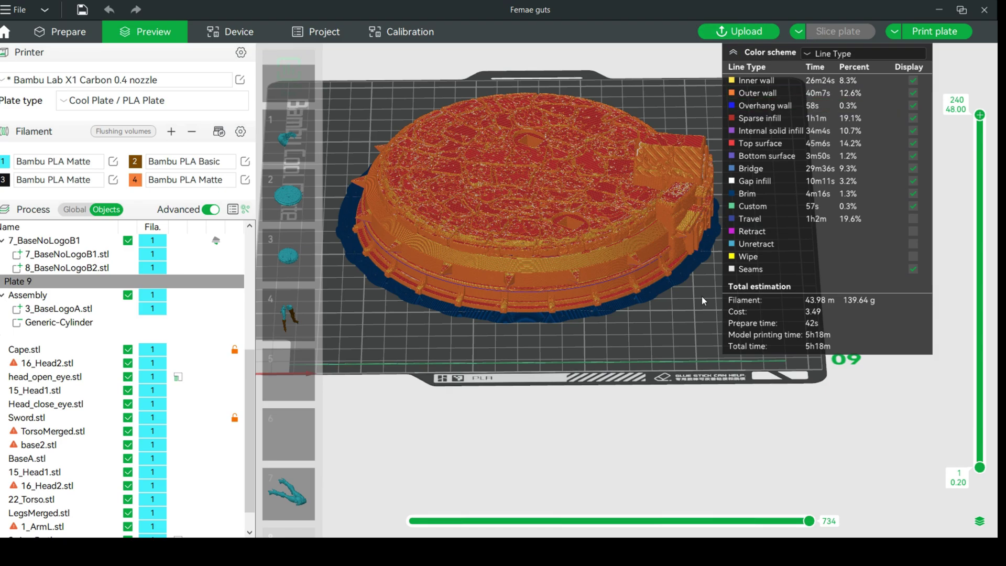
# - Examine the sliced base's underside and top for remaining logo detail, and return to the editing view
pyautogui.moveTo(682, 347); pyautogui.dragTo(681, 268)
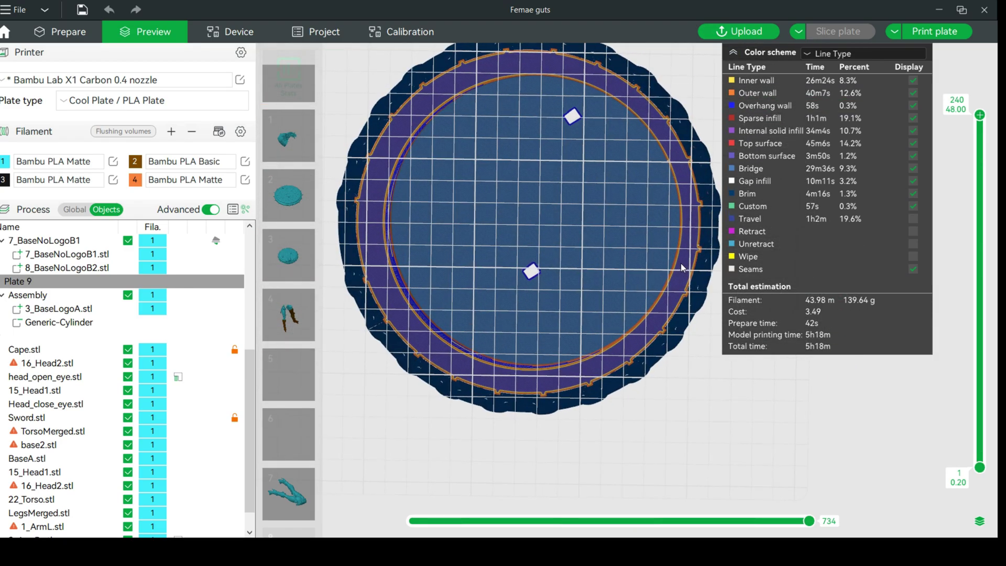
pyautogui.moveTo(732, 390); pyautogui.dragTo(716, 437)
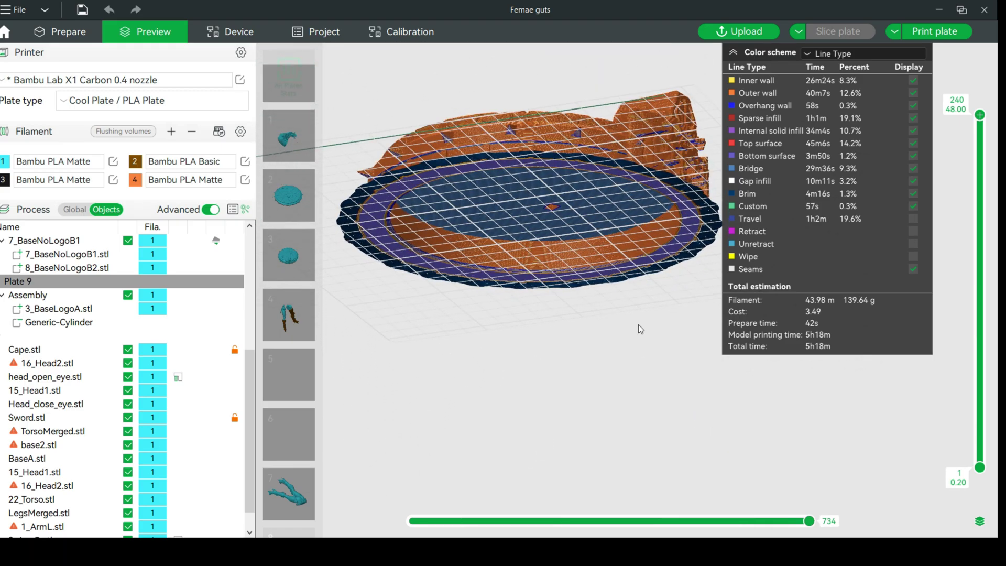
pyautogui.moveTo(623, 342); pyautogui.dragTo(624, 308)
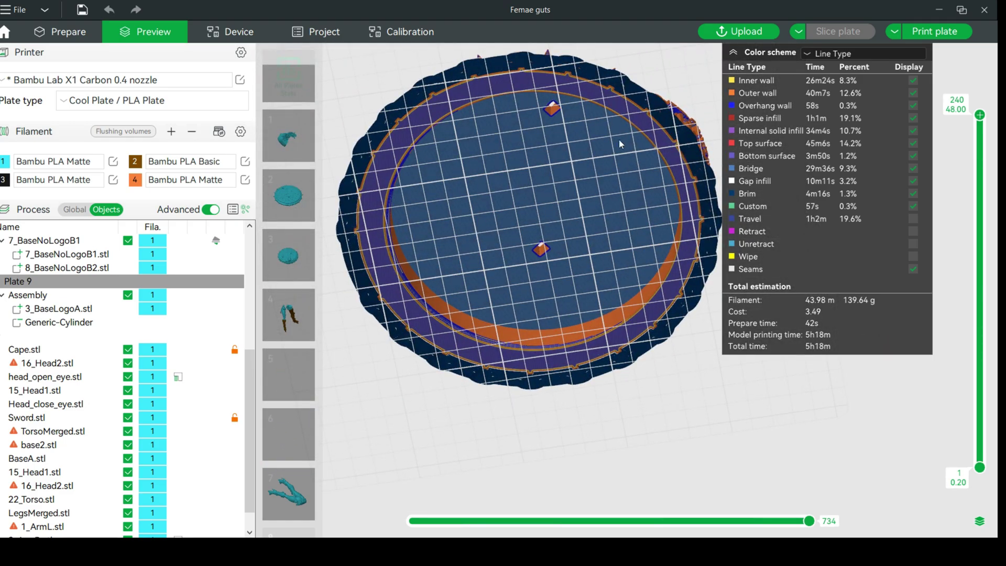
pyautogui.moveTo(675, 393); pyautogui.dragTo(682, 445)
pyautogui.moveTo(577, 343); pyautogui.dragTo(611, 365)
pyautogui.moveTo(605, 411); pyautogui.dragTo(671, 429)
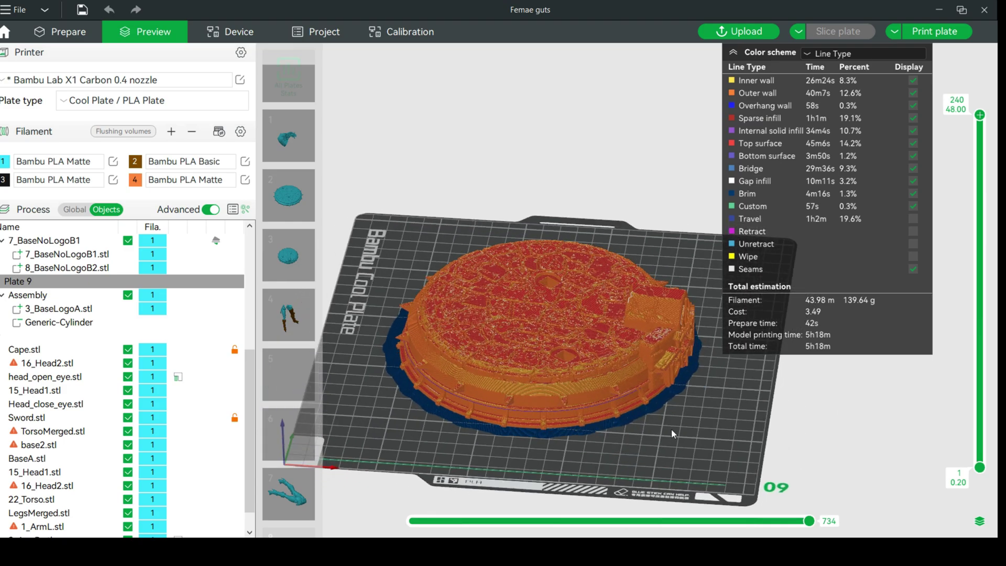
pyautogui.click(62, 34)
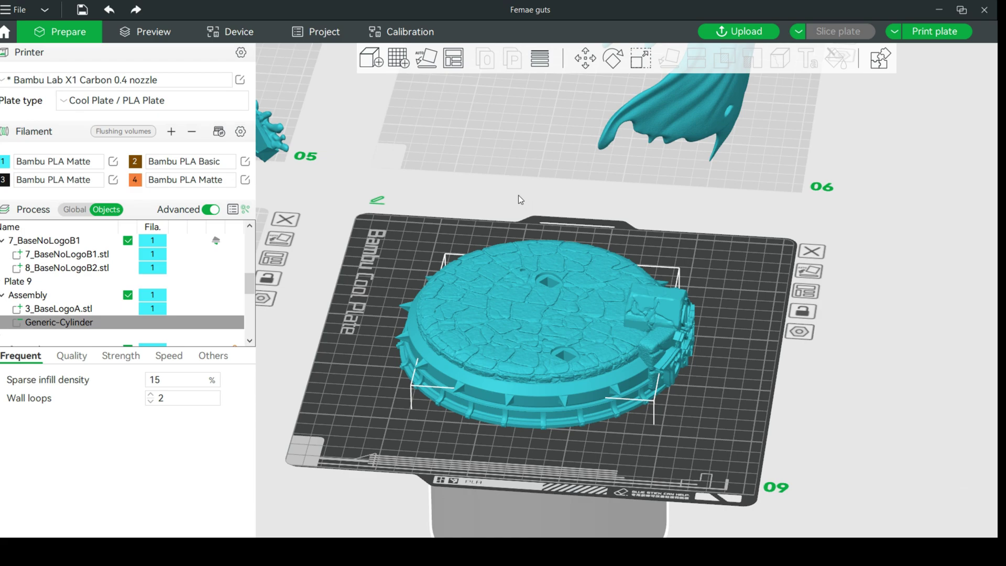
pyautogui.scroll(-1, 518, 194)
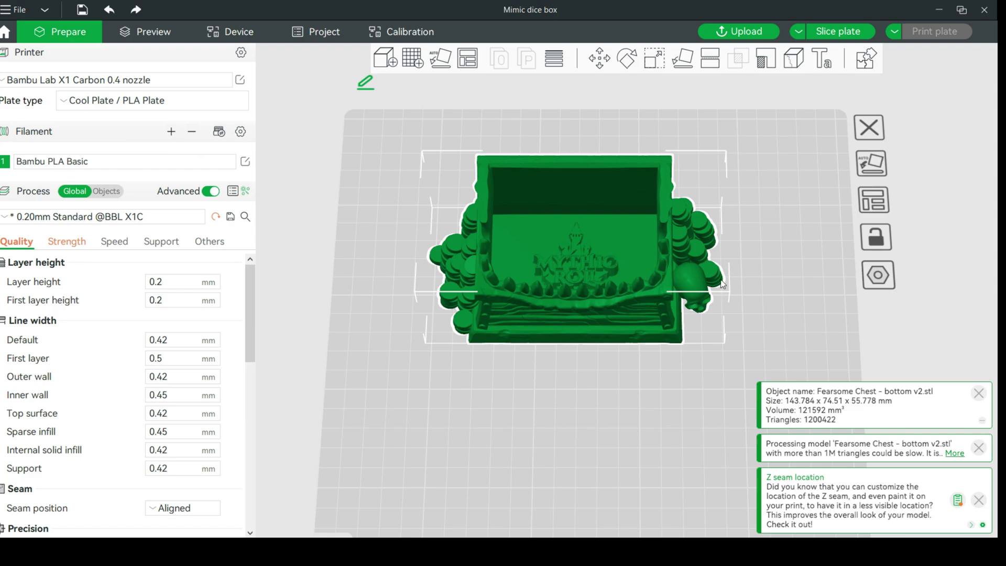
# - In the Mimic dice box project, slice the chest bottom on plate 3 and lower the previewed top layer to 266
pyautogui.moveTo(775, 305); pyautogui.dragTo(717, 269)
pyautogui.moveTo(717, 227); pyautogui.dragTo(709, 363)
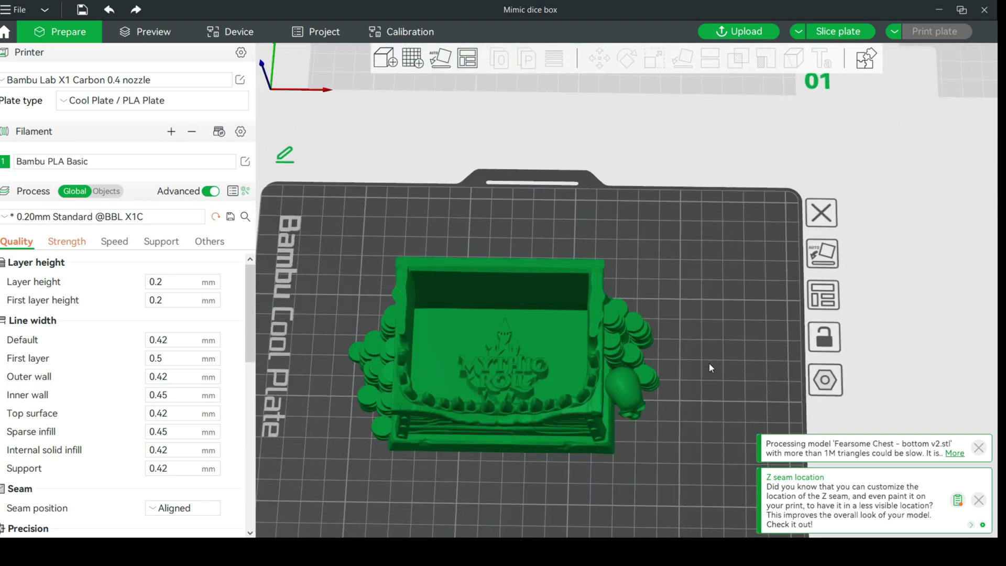
pyautogui.click(837, 33)
pyautogui.moveTo(735, 235); pyautogui.dragTo(736, 235, button='right')
pyautogui.moveTo(738, 280); pyautogui.dragTo(745, 309)
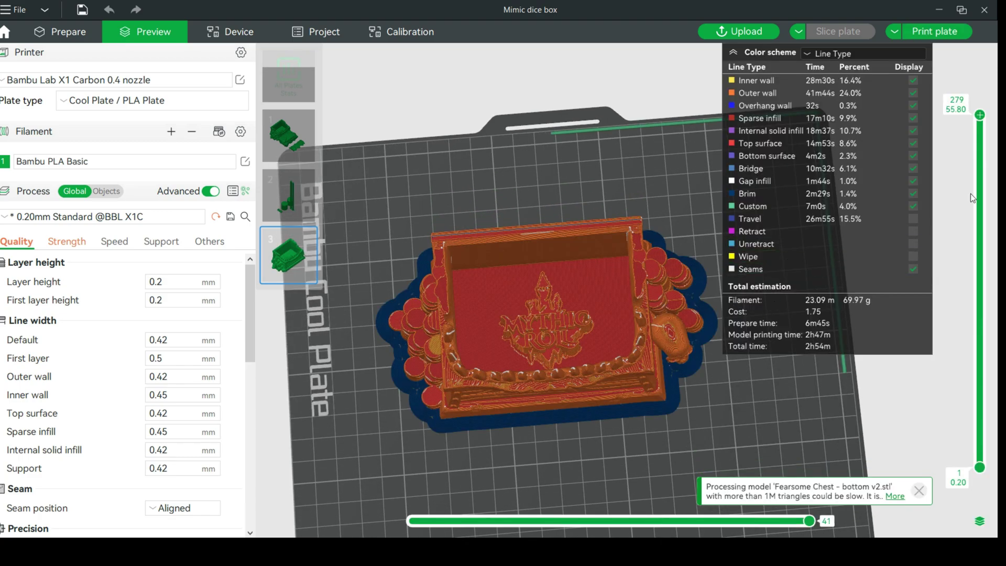
pyautogui.moveTo(981, 120); pyautogui.dragTo(962, 131)
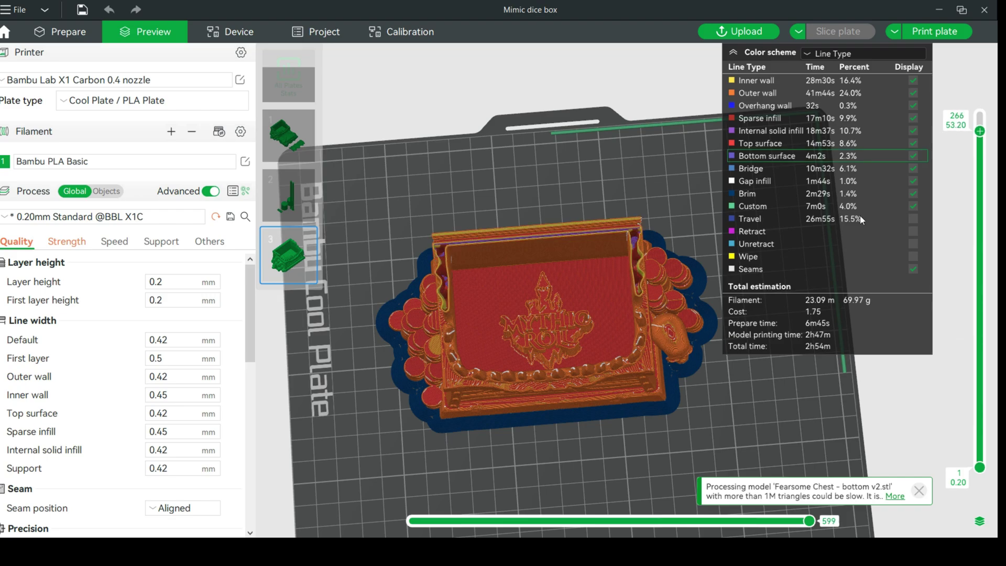
# - Return to the editing view and add a cube as a negative part to the Fearsome Chest bottom on plate 3
pyautogui.click(69, 32)
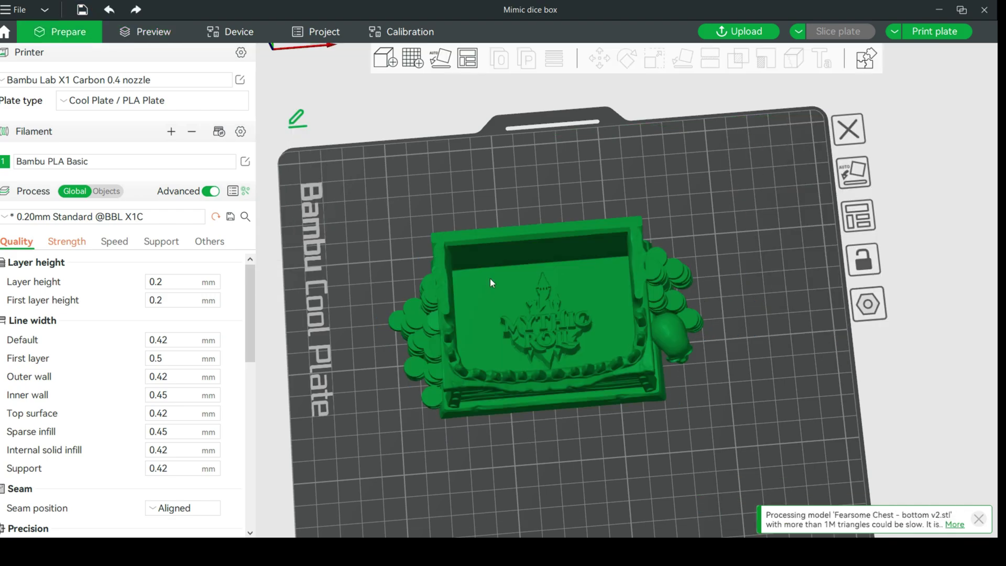
pyautogui.moveTo(689, 418); pyautogui.dragTo(643, 403)
pyautogui.rightClick(643, 403)
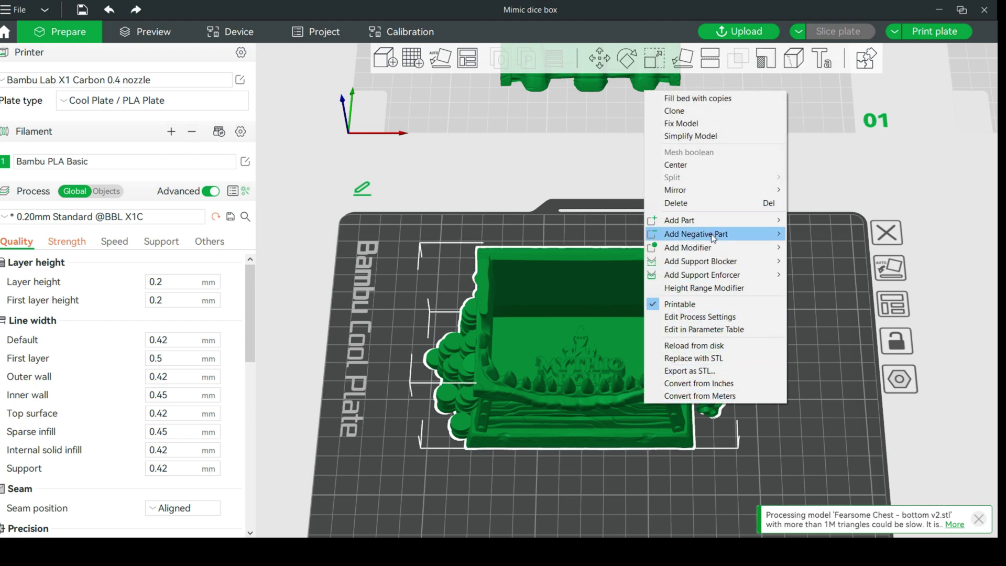
pyautogui.moveTo(711, 234)
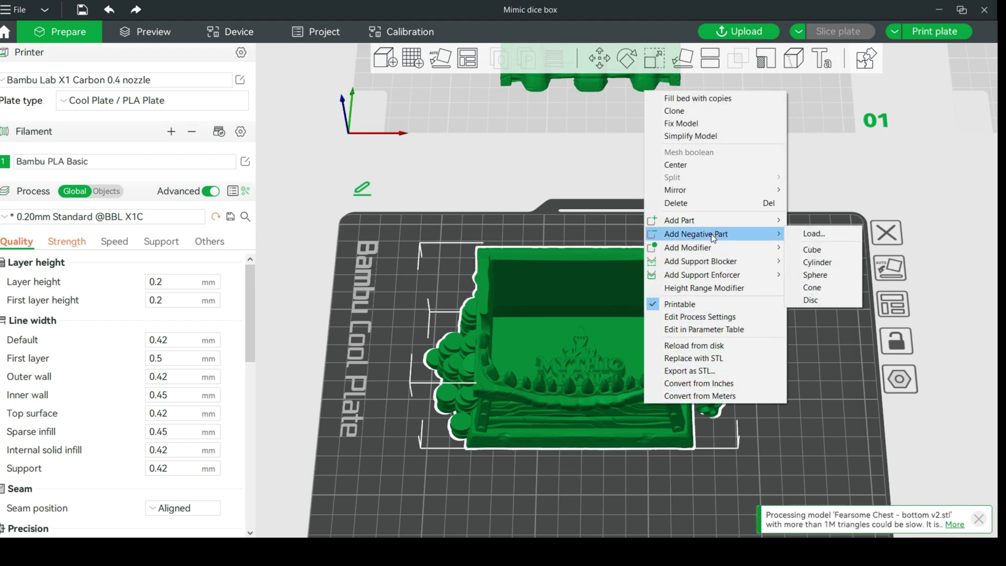
pyautogui.click(822, 251)
pyautogui.click(589, 282)
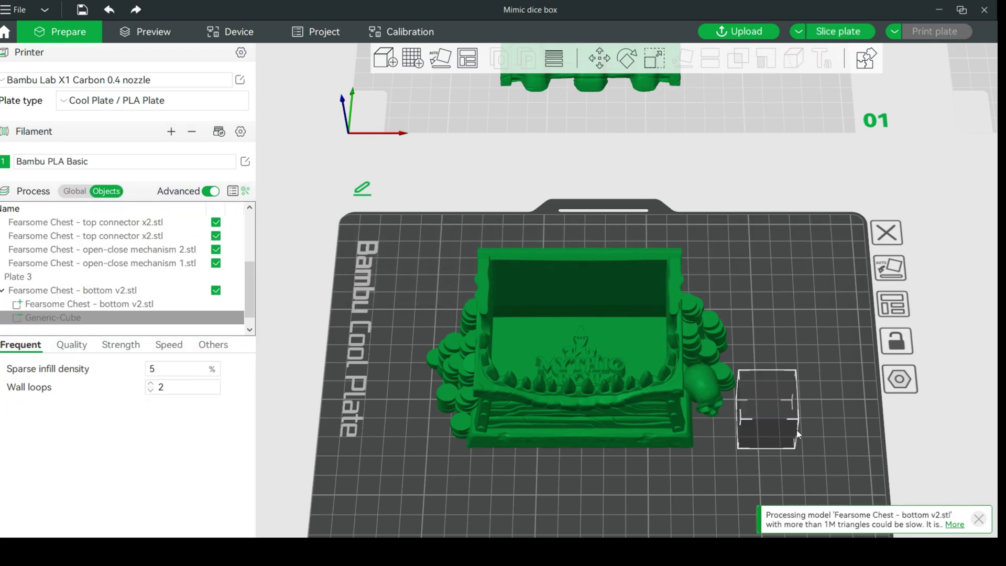
# - Stretch the negative cube to about 80.84 by 39.66 mm and place it over the logo inside the chest
pyautogui.moveTo(680, 470)
pyautogui.mouseDown()
pyautogui.moveTo(678, 490)
pyautogui.moveTo(685, 471)
pyautogui.mouseUp()
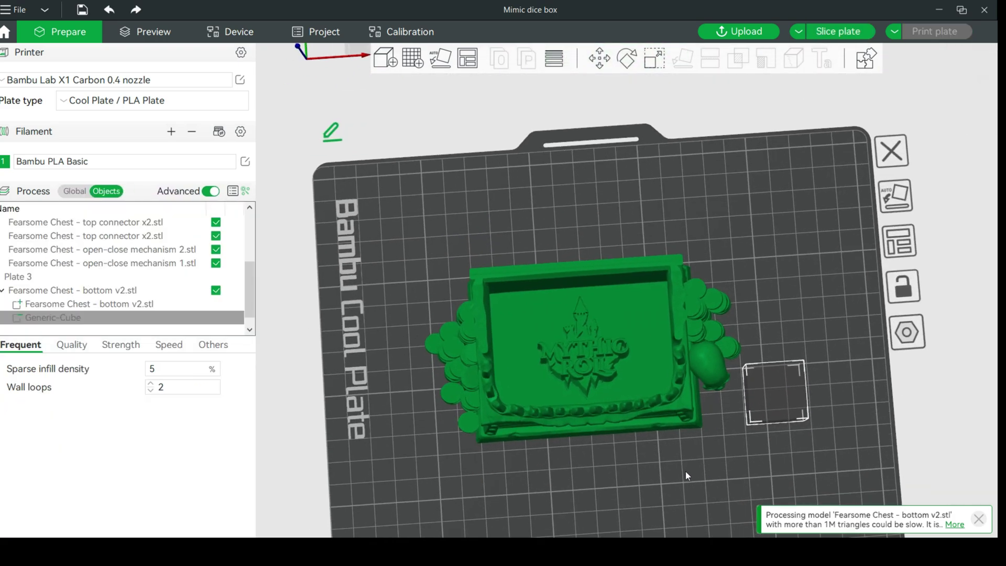
pyautogui.moveTo(786, 385); pyautogui.dragTo(610, 462)
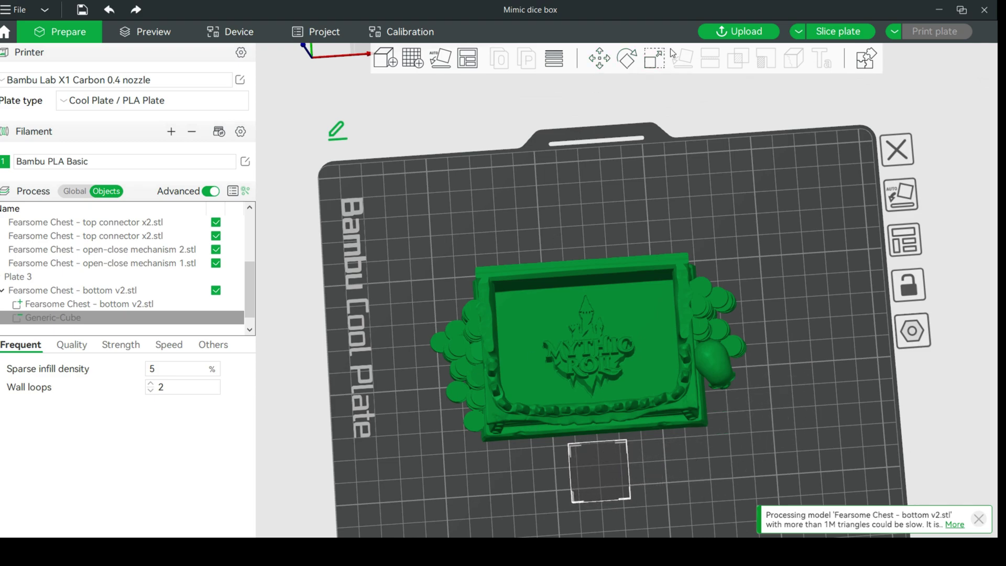
pyautogui.click(654, 59)
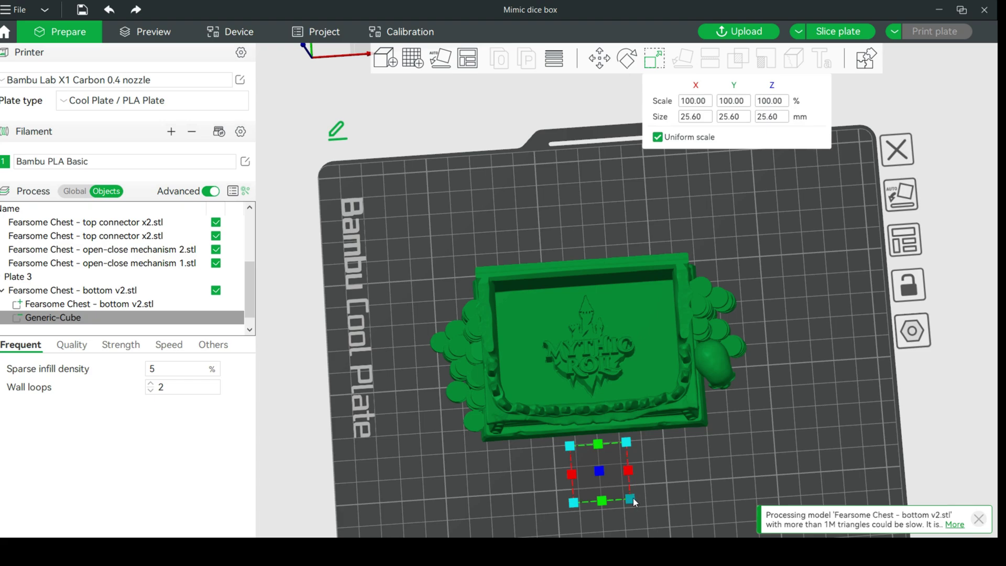
pyautogui.moveTo(629, 474); pyautogui.dragTo(690, 466)
pyautogui.moveTo(601, 446); pyautogui.dragTo(597, 429)
pyautogui.moveTo(740, 421)
pyautogui.mouseDown()
pyautogui.moveTo(743, 388)
pyautogui.moveTo(742, 415)
pyautogui.mouseUp()
pyautogui.moveTo(653, 486); pyautogui.dragTo(621, 359)
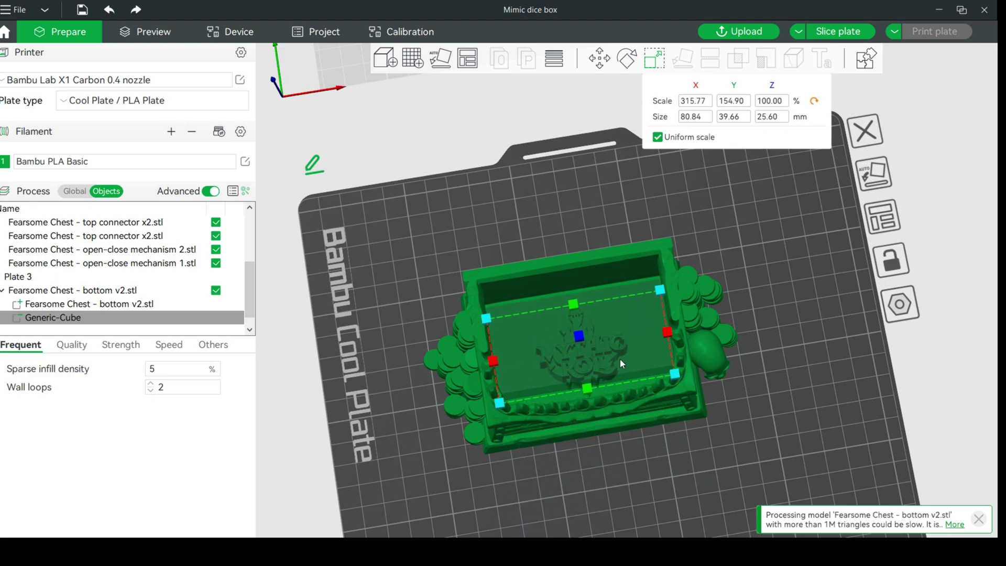
# - Extend the negative cube to about 47.13 mm in Y and check its coverage of the chest floor from several sides
pyautogui.moveTo(587, 389); pyautogui.dragTo(594, 405)
pyautogui.moveTo(623, 446); pyautogui.dragTo(678, 476)
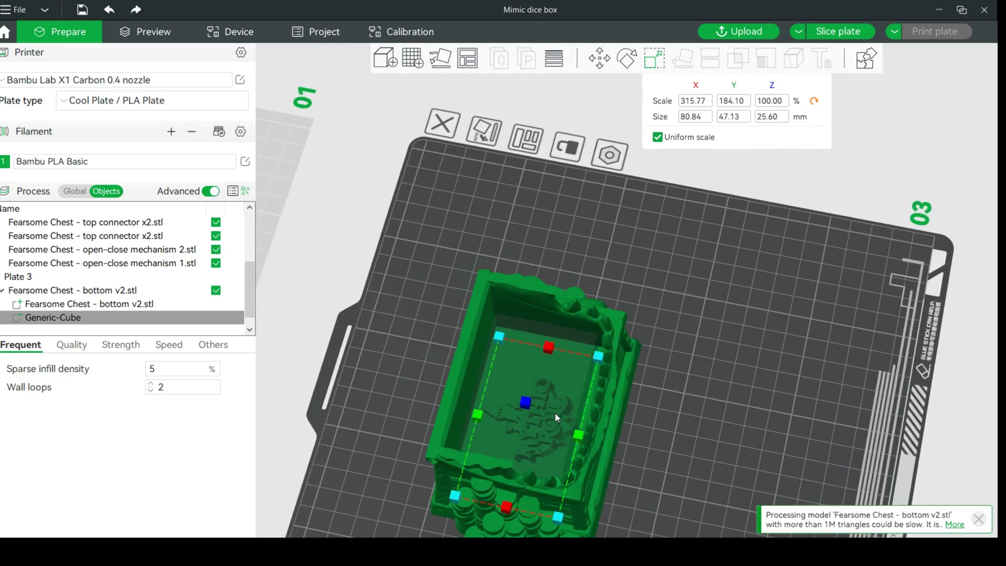
pyautogui.moveTo(590, 442); pyautogui.dragTo(541, 459)
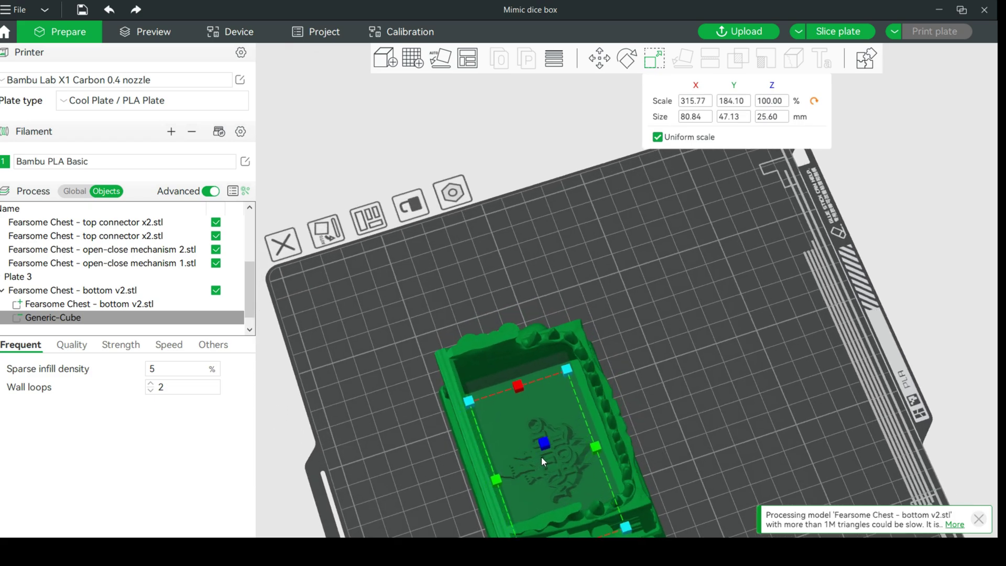
pyautogui.moveTo(768, 351); pyautogui.dragTo(702, 361)
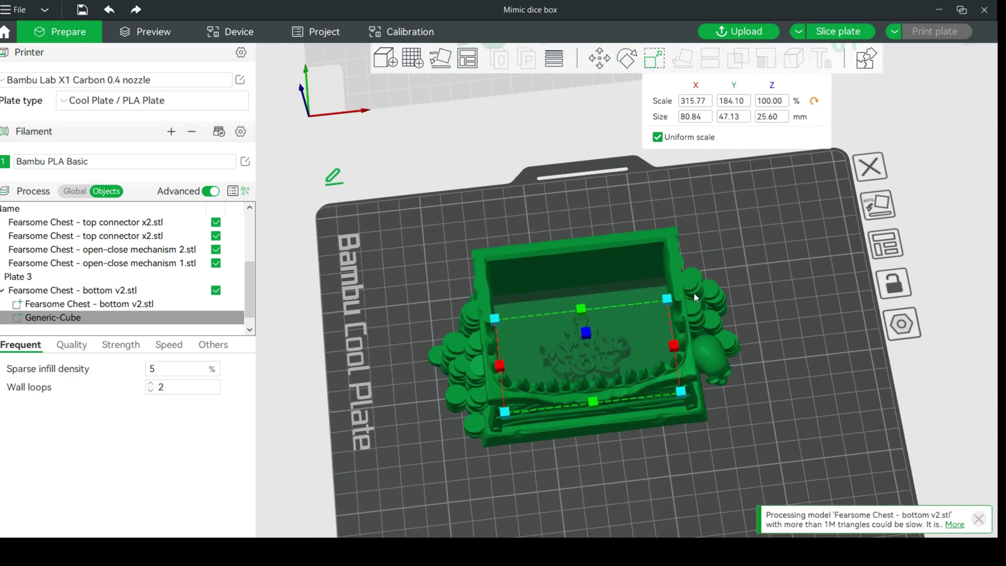
# - Slice plate 3 with the negative cube, inspect the chest floor in the preview and return to the editing view
pyautogui.click(838, 33)
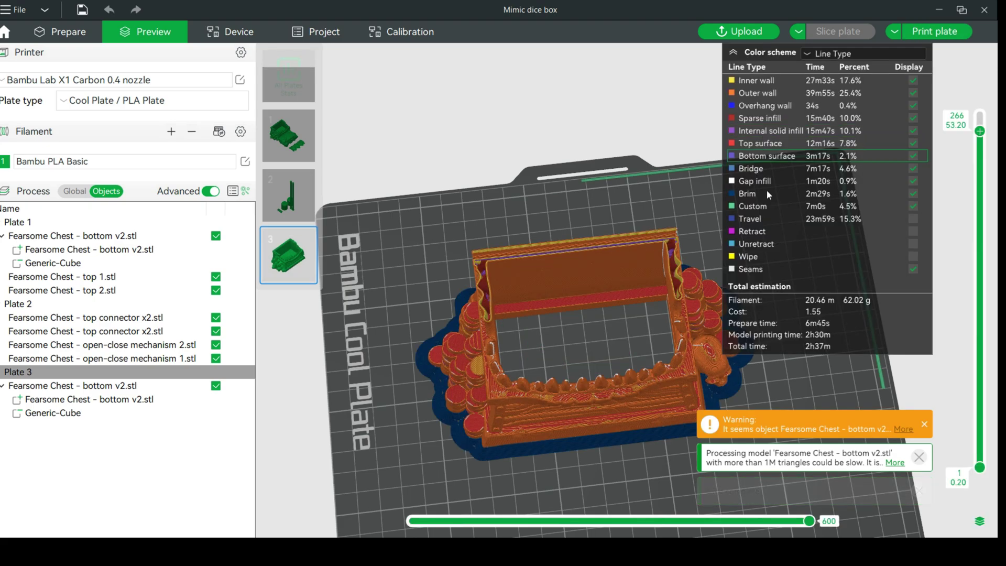
pyautogui.moveTo(577, 457)
pyautogui.mouseDown()
pyautogui.moveTo(576, 471)
pyautogui.moveTo(575, 461)
pyautogui.mouseUp()
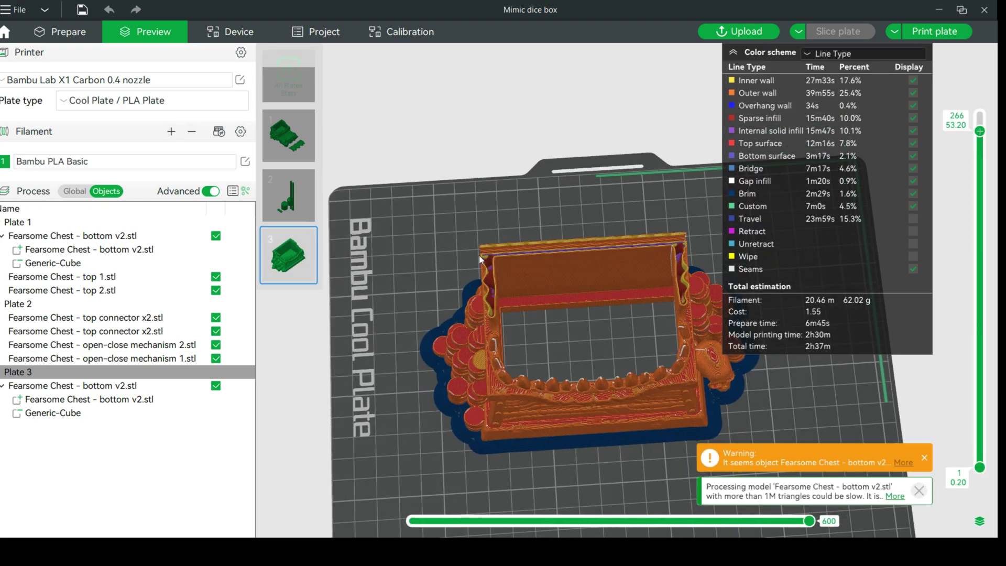
pyautogui.click(65, 36)
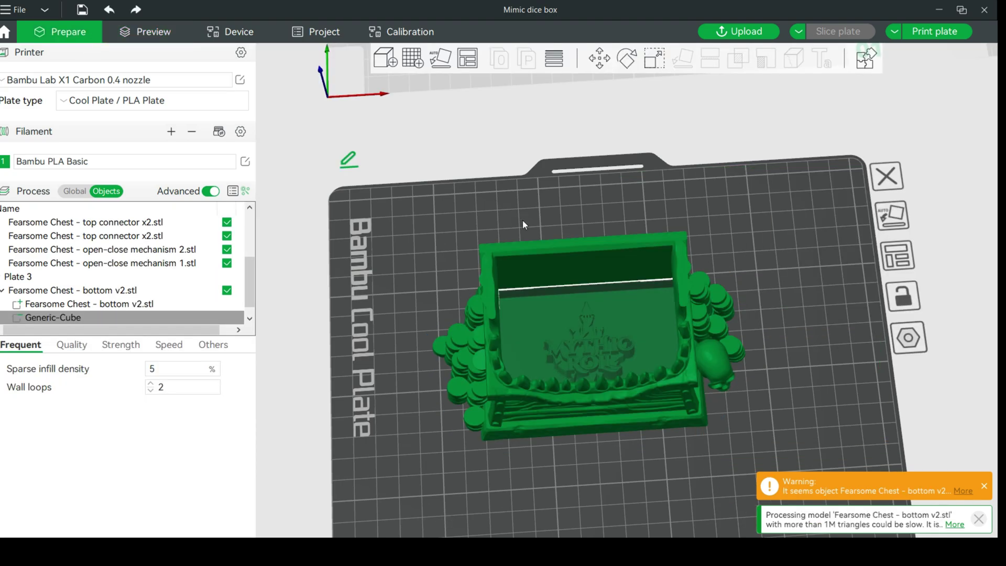
# - Raise the negative cube inside the chest to a Z position of about -10.43 mm
pyautogui.moveTo(769, 294); pyautogui.dragTo(769, 283)
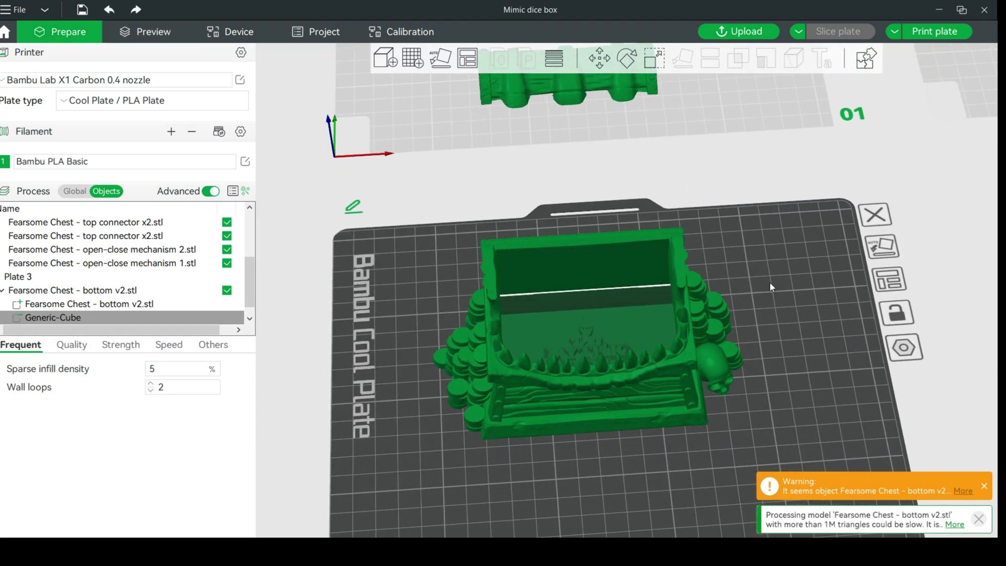
pyautogui.click(598, 55)
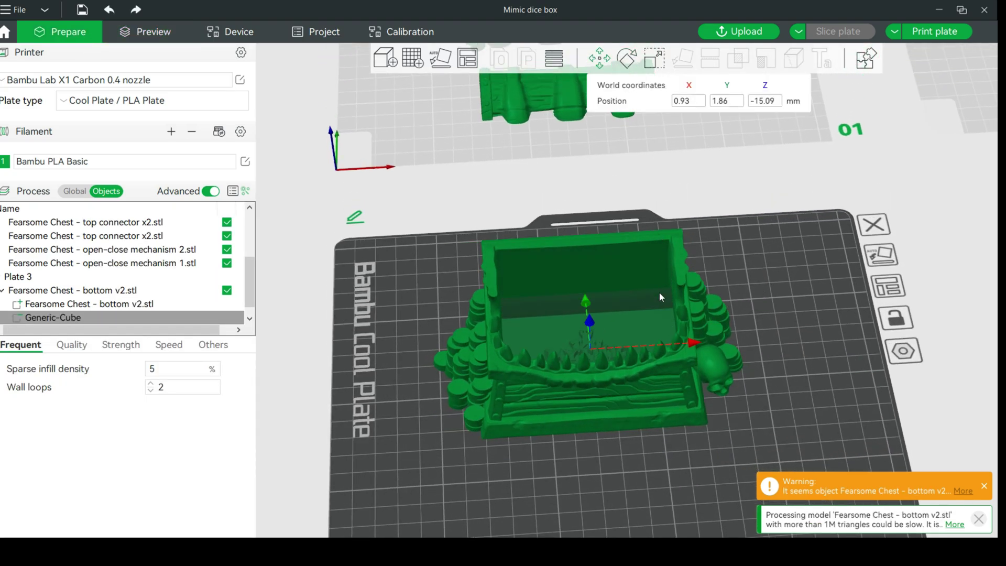
pyautogui.moveTo(593, 322); pyautogui.dragTo(592, 315)
pyautogui.moveTo(625, 441); pyautogui.dragTo(622, 491)
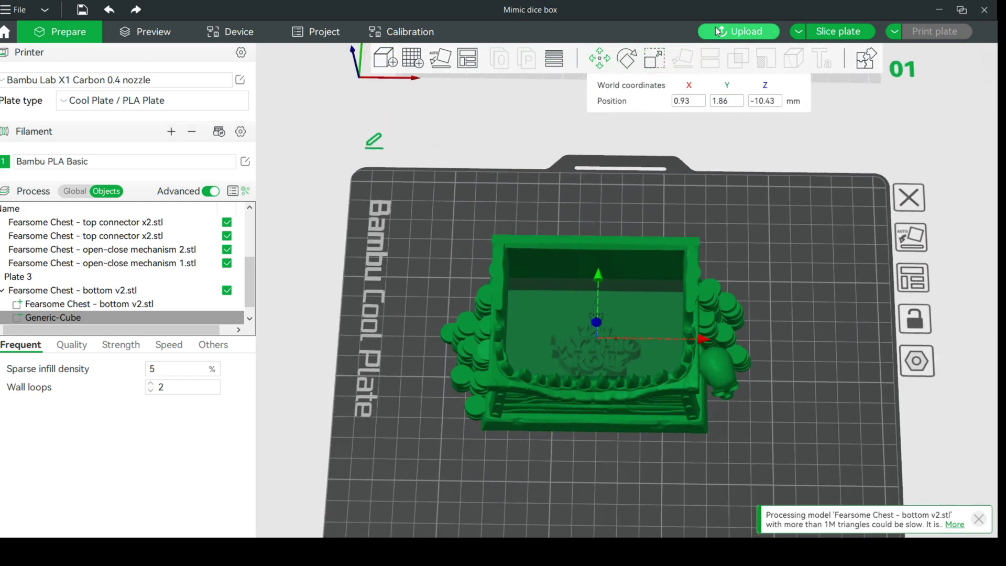
# - Slice plate 3 with the raised negative cube and examine the chest floor and inner walls in the preview
pyautogui.click(828, 33)
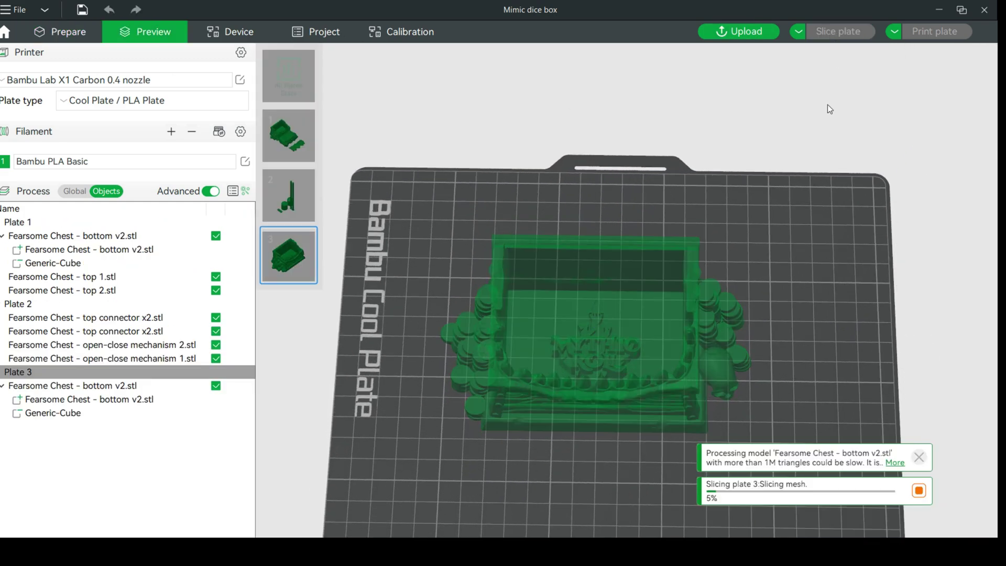
pyautogui.moveTo(795, 296); pyautogui.dragTo(835, 290)
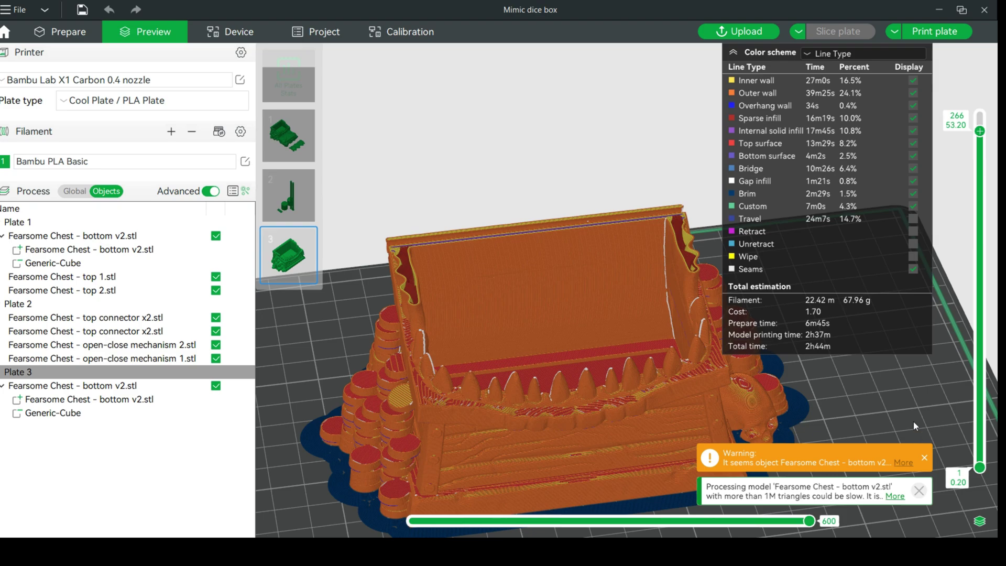
pyautogui.moveTo(914, 421)
pyautogui.mouseDown()
pyautogui.moveTo(917, 435)
pyautogui.moveTo(890, 446)
pyautogui.moveTo(907, 440)
pyautogui.mouseUp()
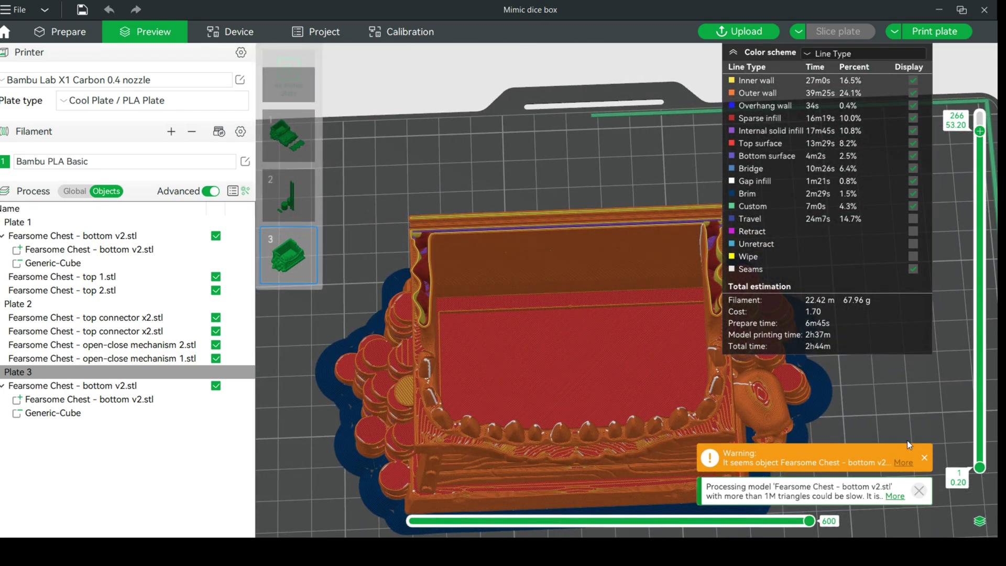
pyautogui.moveTo(893, 406)
pyautogui.mouseDown()
pyautogui.moveTo(921, 398)
pyautogui.moveTo(883, 396)
pyautogui.mouseUp()
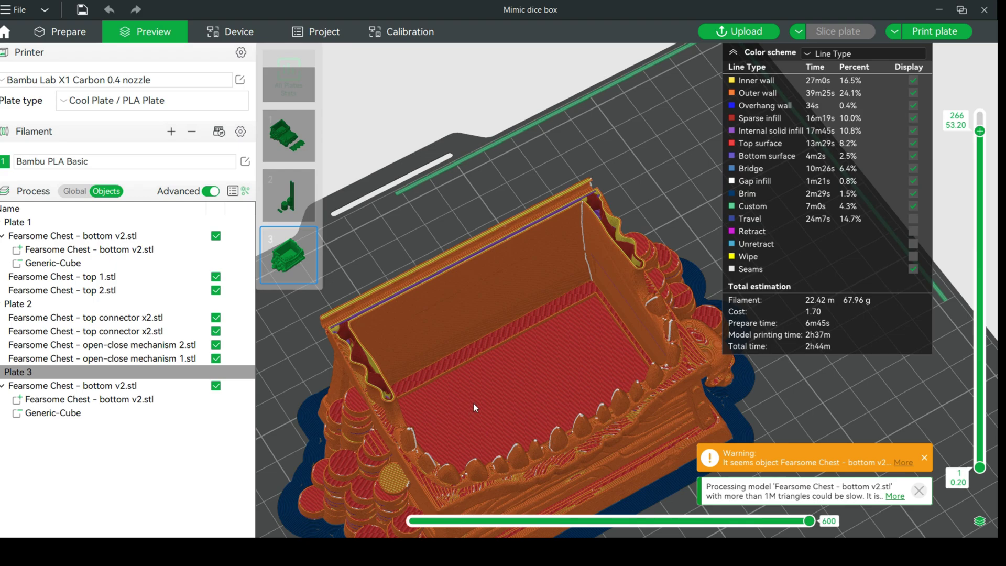
pyautogui.scroll(5, 632, 385)
pyautogui.scroll(-4, 644, 387)
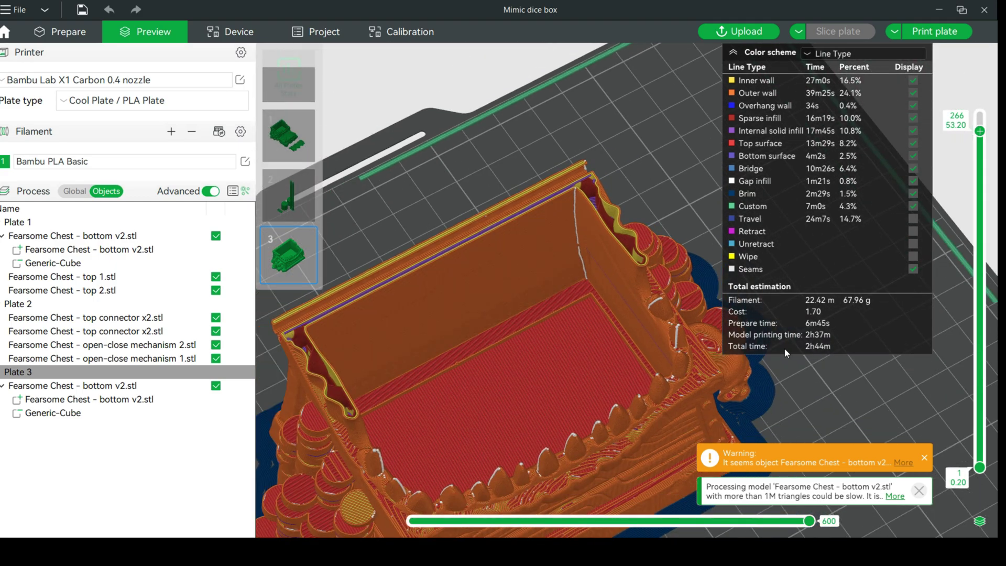
pyautogui.moveTo(802, 382)
pyautogui.mouseDown()
pyautogui.moveTo(816, 369)
pyautogui.moveTo(797, 368)
pyautogui.mouseUp()
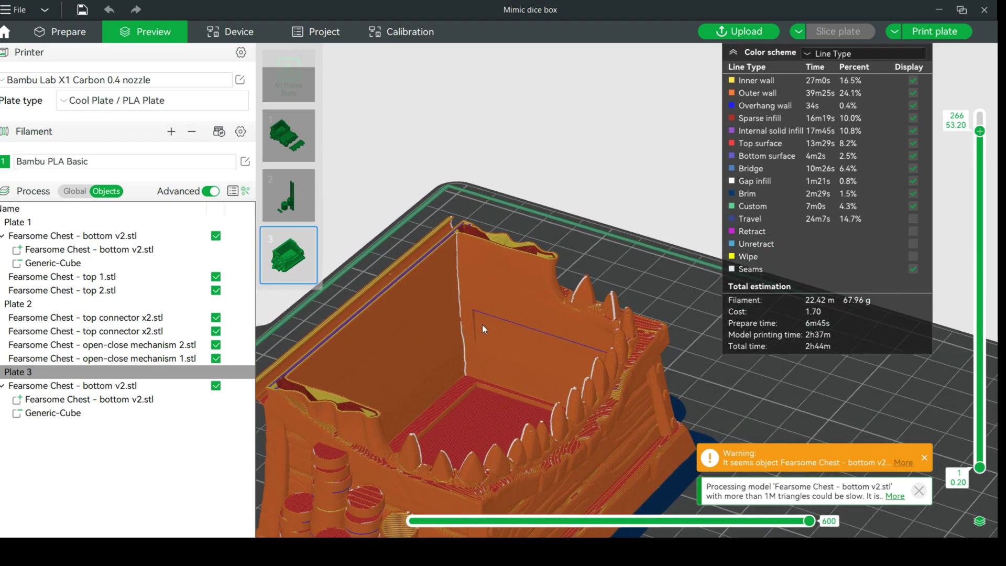
pyautogui.moveTo(833, 419); pyautogui.dragTo(770, 425)
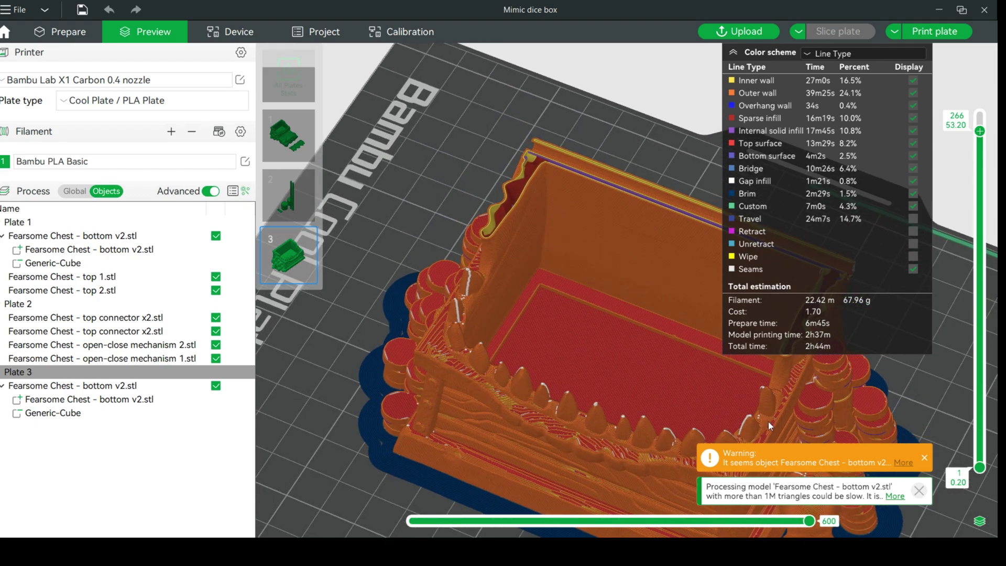
# - Return to the editing view, shrink the negative cube to about 77.89 by 45.41 by 24.67 mm and nudge it within the chest
pyautogui.click(58, 33)
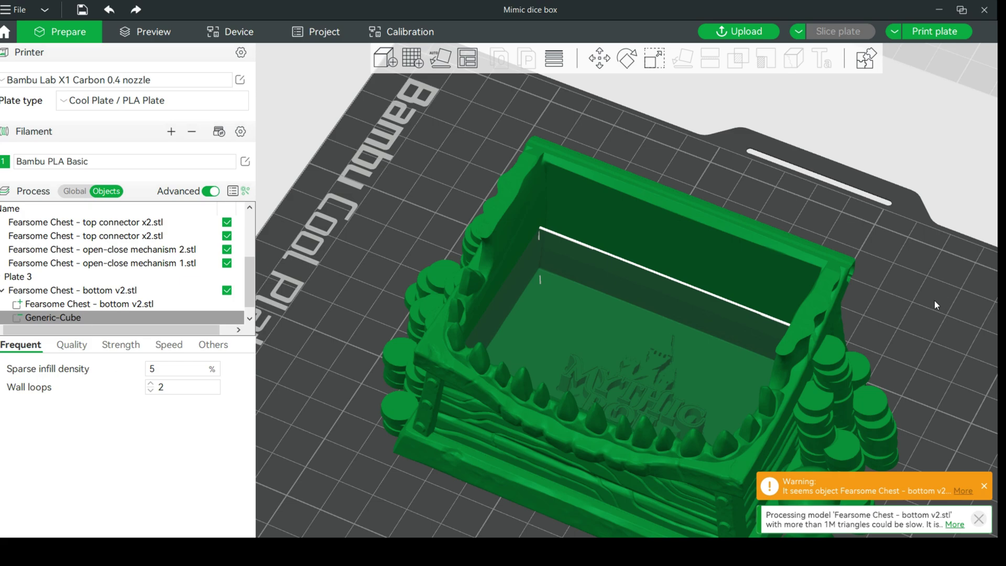
pyautogui.moveTo(934, 301); pyautogui.dragTo(947, 312)
pyautogui.click(601, 58)
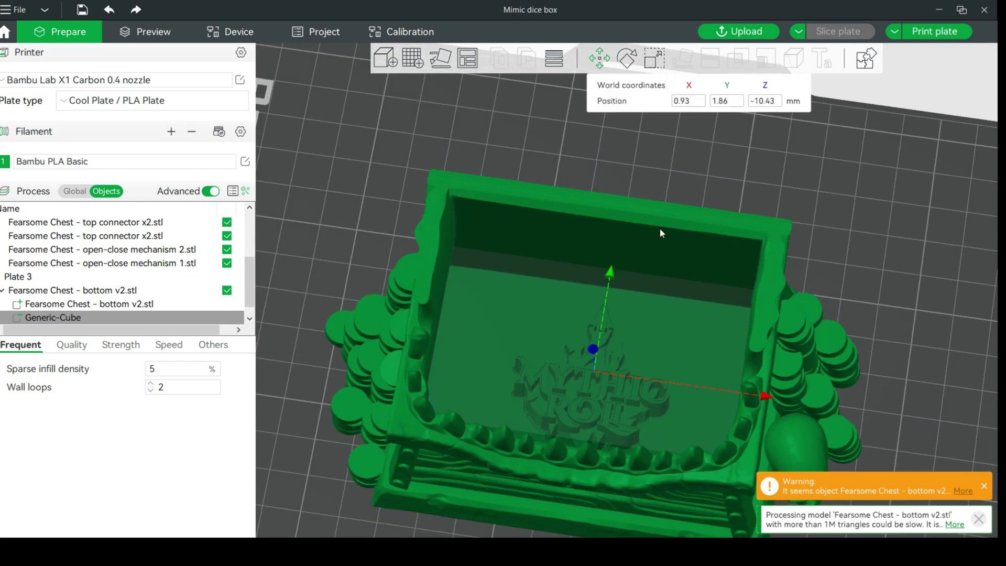
pyautogui.click(654, 59)
pyautogui.moveTo(458, 283); pyautogui.dragTo(462, 288)
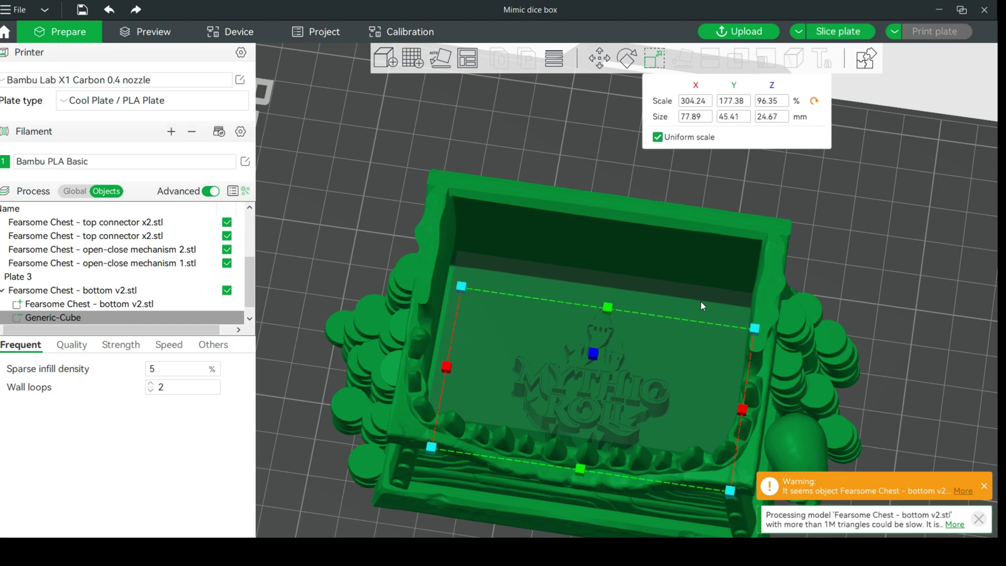
pyautogui.moveTo(944, 327); pyautogui.dragTo(970, 322)
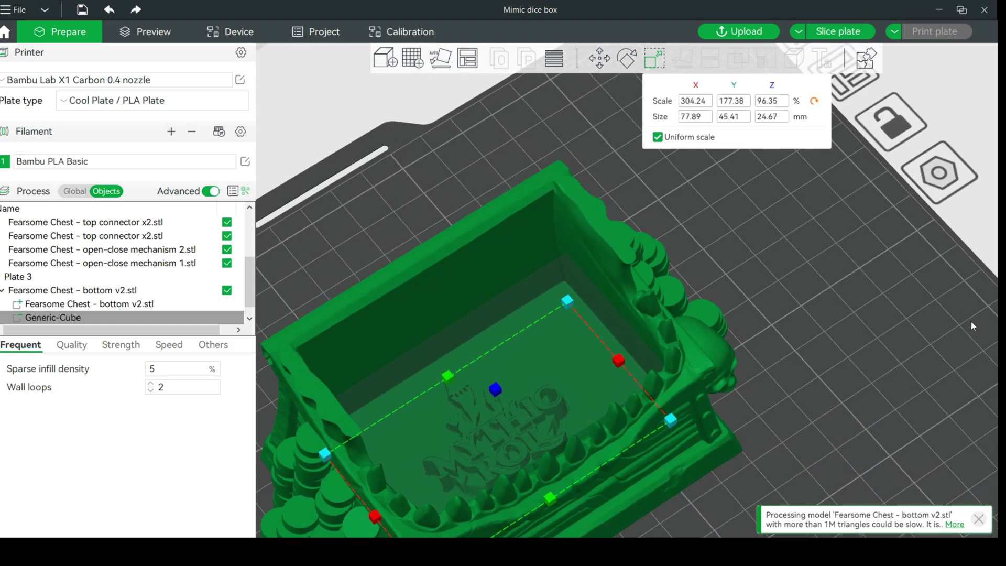
pyautogui.moveTo(545, 383); pyautogui.dragTo(541, 385)
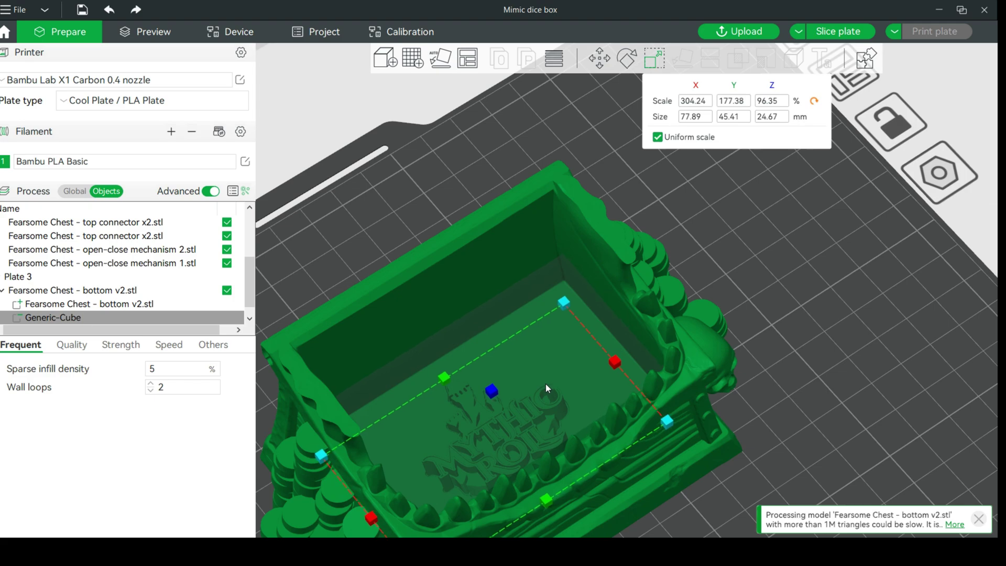
pyautogui.moveTo(690, 239); pyautogui.dragTo(715, 256)
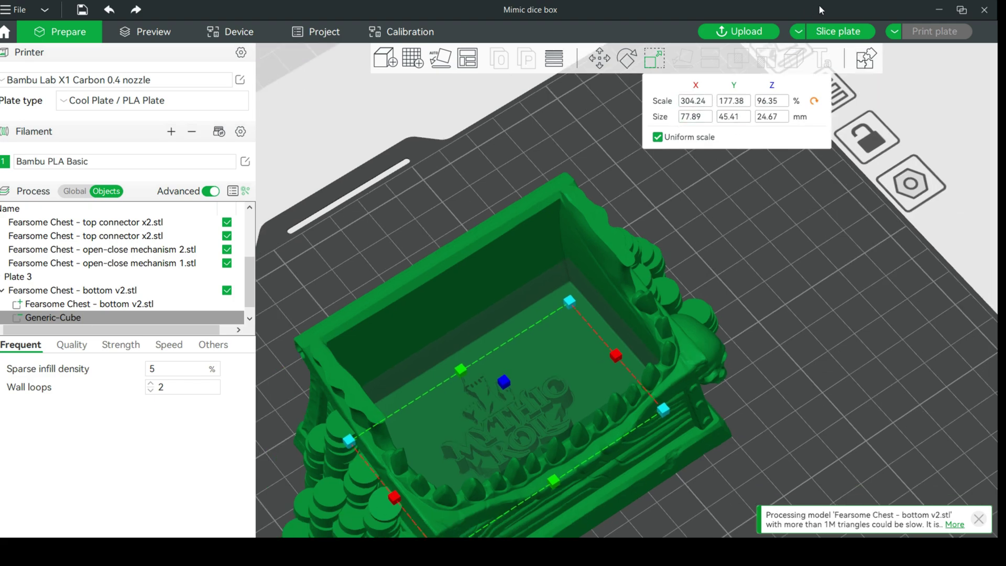
# - Reslice plate 3 with the smaller negative cube and inspect the chest floor from above and from the front
pyautogui.click(823, 32)
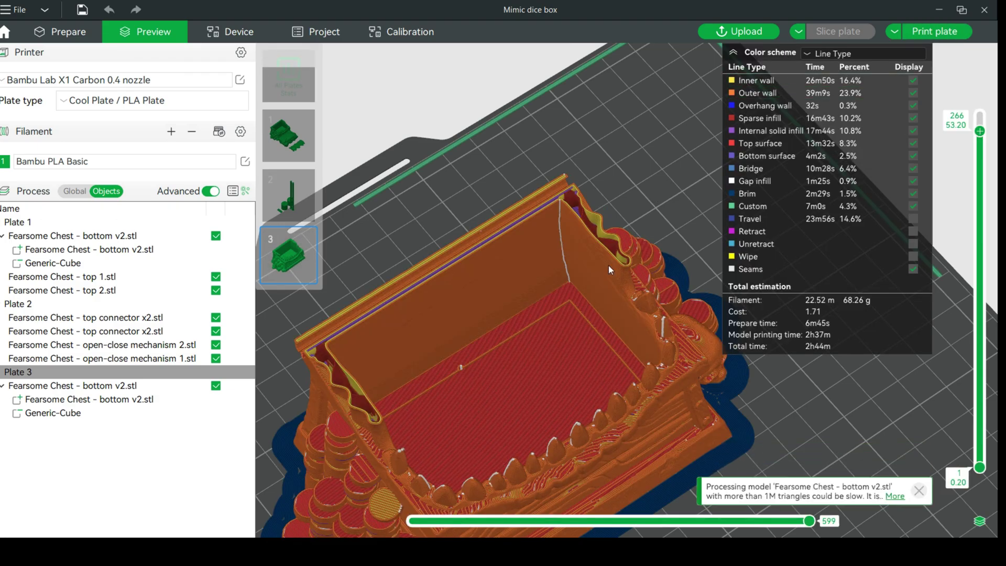
pyautogui.moveTo(629, 220); pyautogui.dragTo(546, 225)
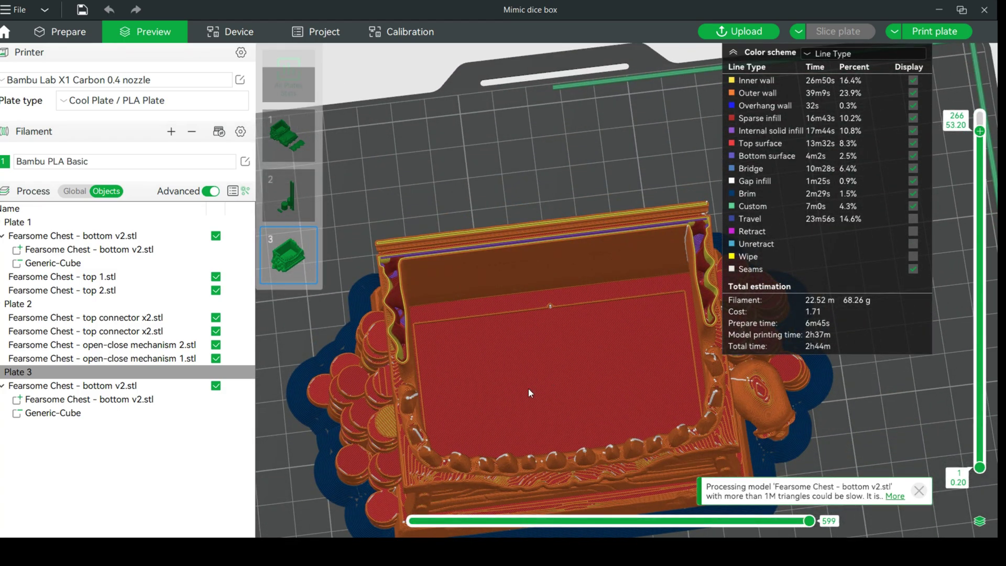
pyautogui.scroll(-5, 509, 354)
pyautogui.moveTo(508, 350); pyautogui.dragTo(556, 432)
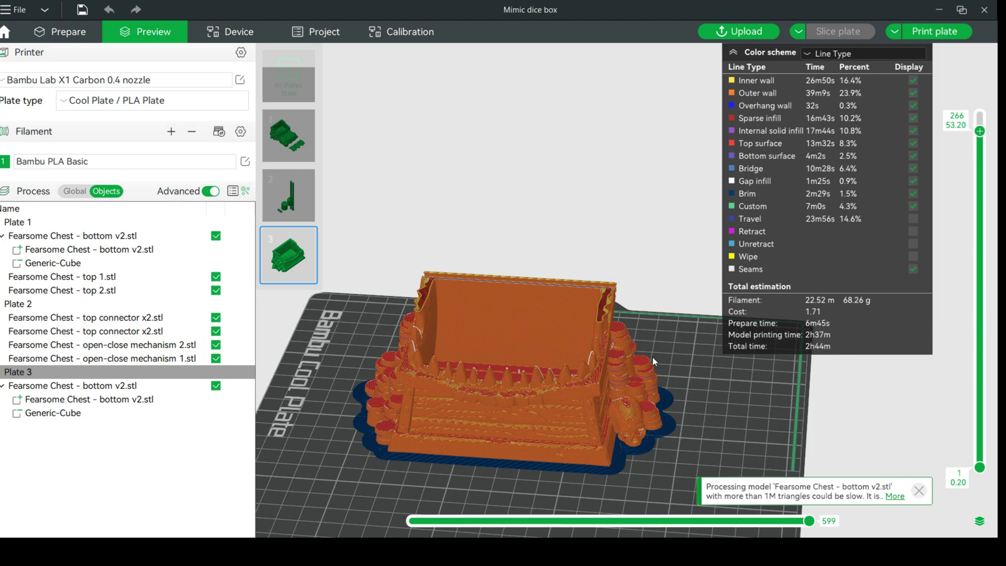
pyautogui.moveTo(702, 397); pyautogui.dragTo(709, 415)
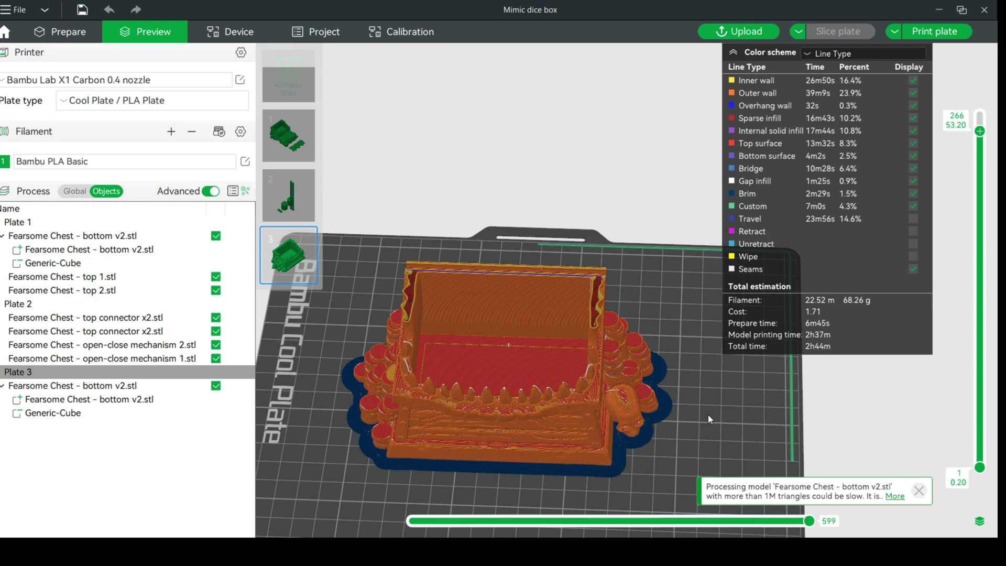
pyautogui.moveTo(705, 416); pyautogui.dragTo(726, 436)
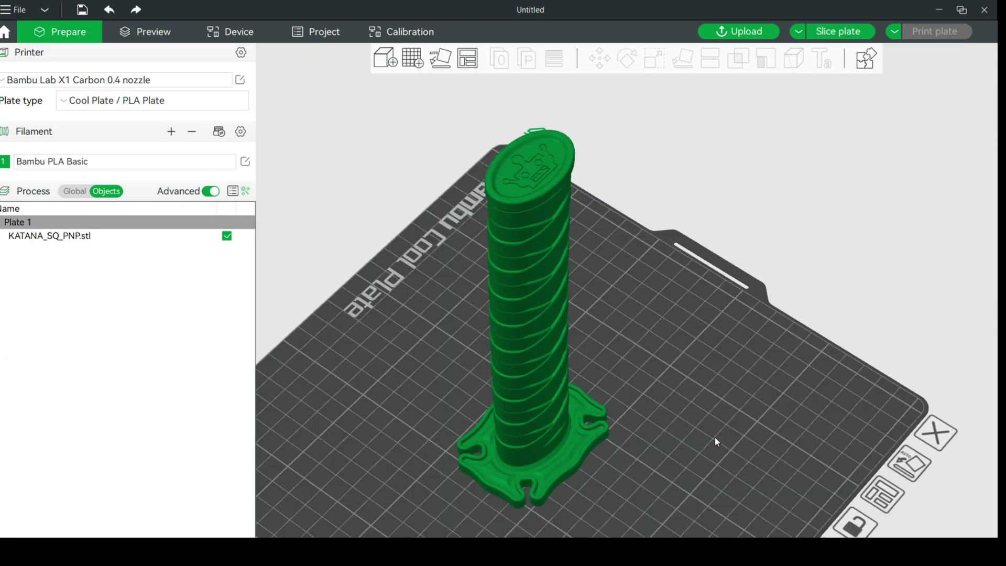
# - Select the katana hilt, examine the logo on its slanted end face and slice the plate
pyautogui.moveTo(720, 447); pyautogui.dragTo(670, 397)
pyautogui.moveTo(613, 452); pyautogui.dragTo(618, 373)
pyautogui.moveTo(595, 322); pyautogui.dragTo(615, 263)
pyautogui.click(551, 254)
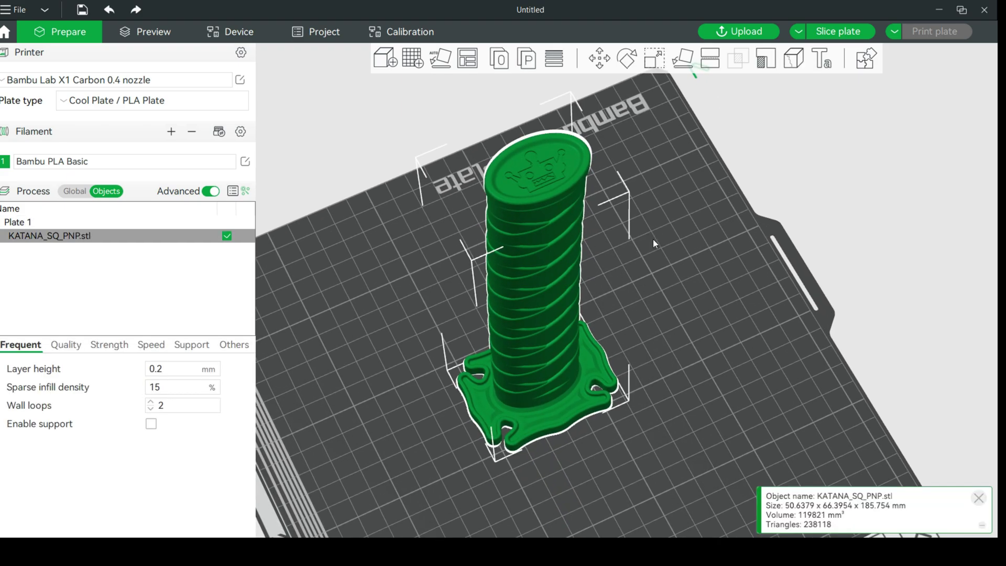
pyautogui.moveTo(628, 218); pyautogui.dragTo(888, 4)
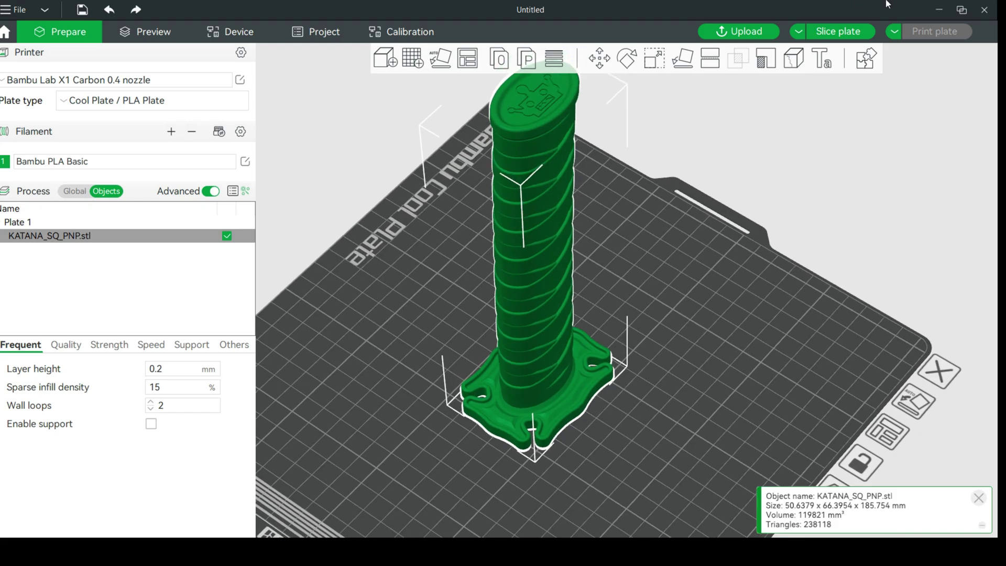
pyautogui.moveTo(731, 149); pyautogui.dragTo(701, 241)
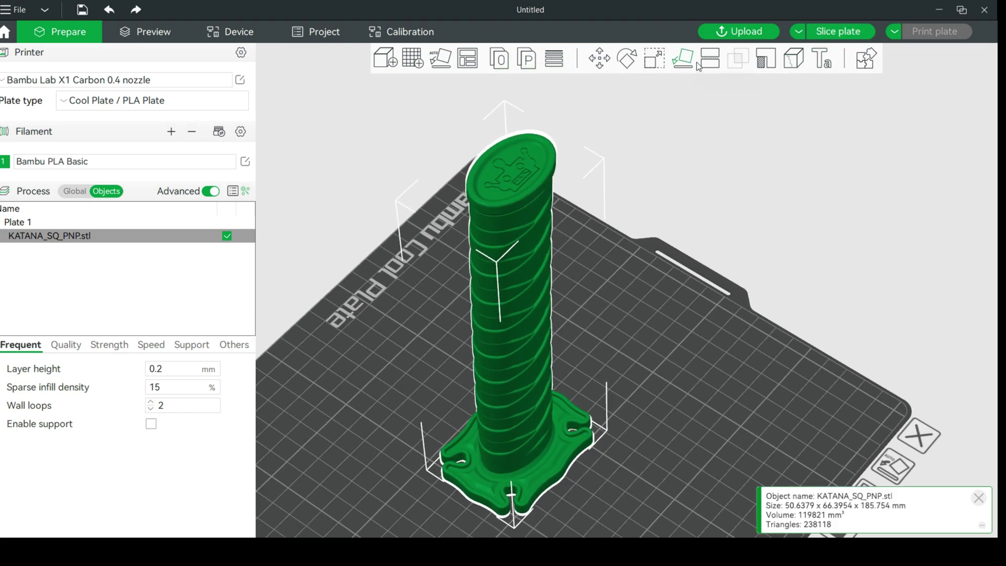
pyautogui.click(829, 31)
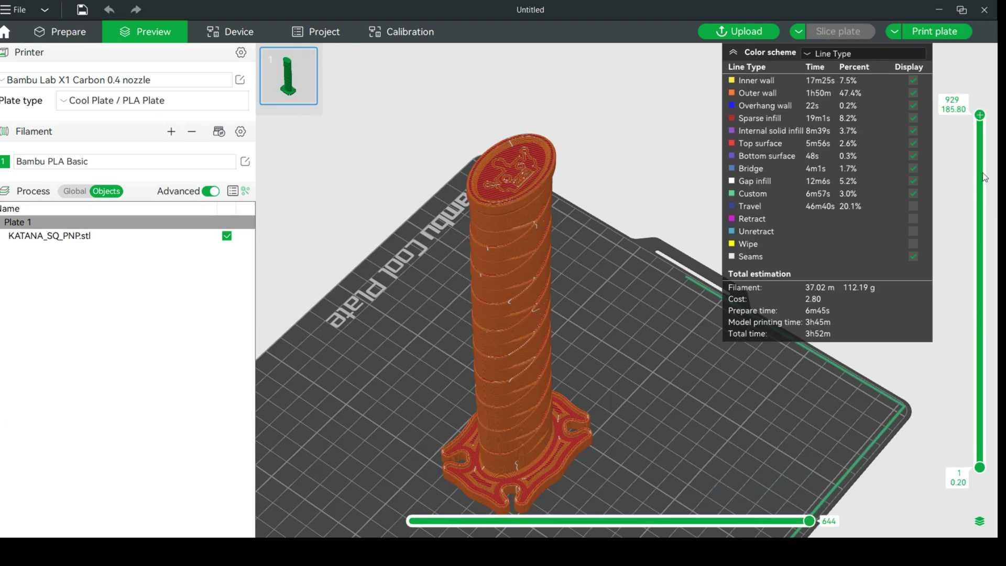
# - Lower the preview to layer 919 and return to layer 929 to inspect the logo layers on the hilt's end
pyautogui.moveTo(980, 115); pyautogui.dragTo(990, 122)
pyautogui.scroll(3, 713, 200)
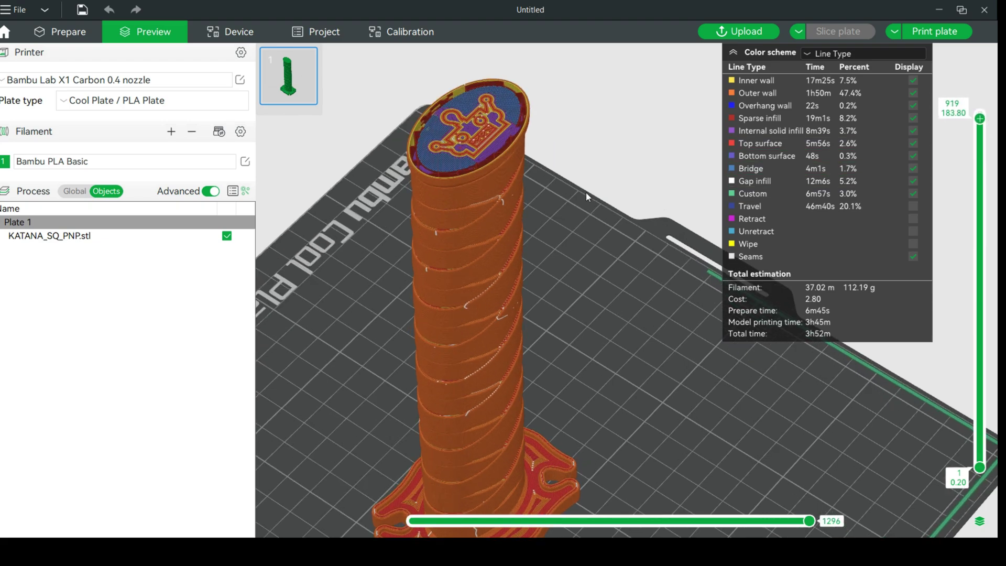
pyautogui.moveTo(585, 193); pyautogui.dragTo(690, 299, button='right')
pyautogui.moveTo(984, 118); pyautogui.dragTo(986, 100)
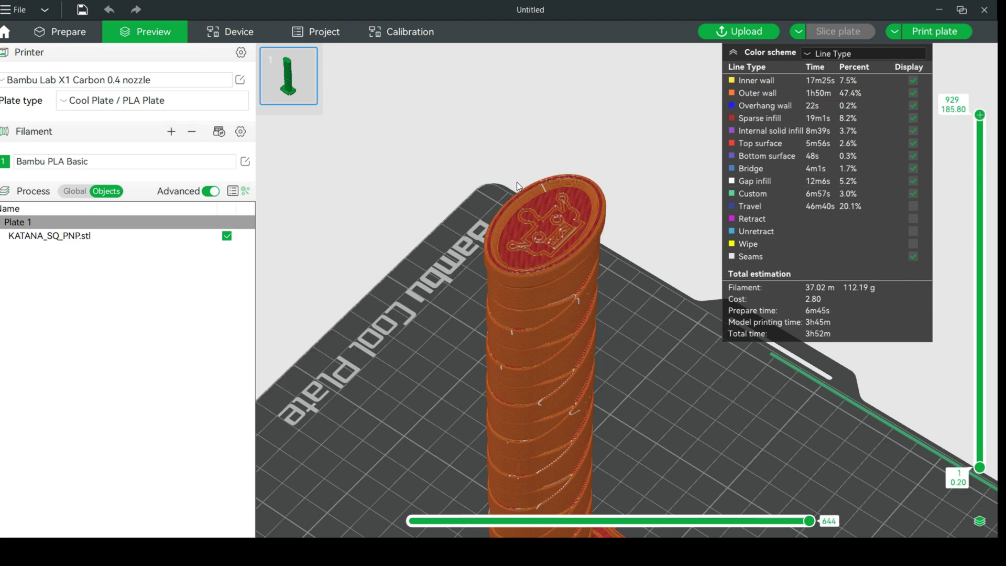
pyautogui.moveTo(676, 416); pyautogui.dragTo(538, 252)
pyautogui.moveTo(478, 221); pyautogui.dragTo(434, 215)
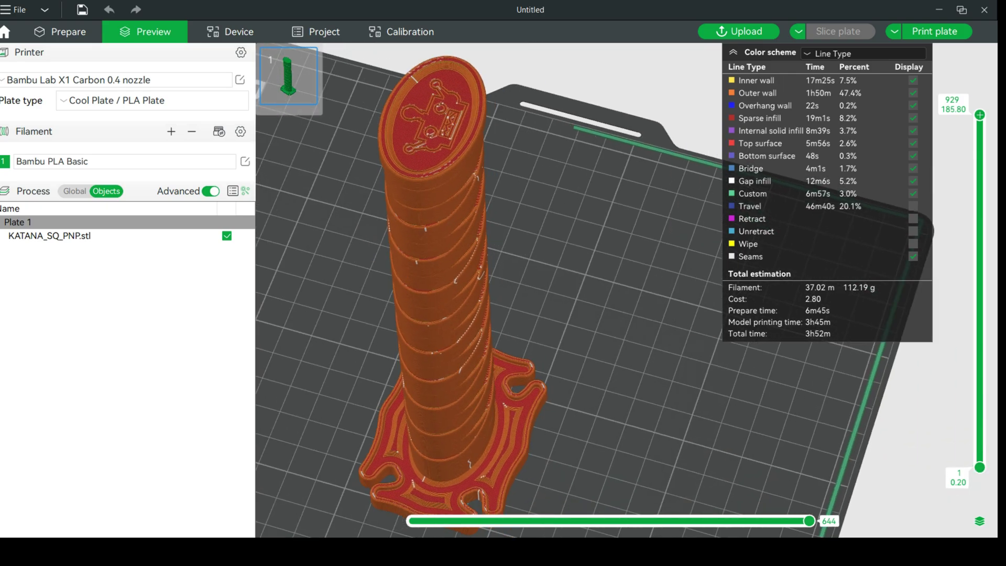
# - Return to the editing view and lay the katana hilt on its logo face so the guard points up
pyautogui.click(62, 35)
pyautogui.moveTo(636, 210); pyautogui.dragTo(484, 267)
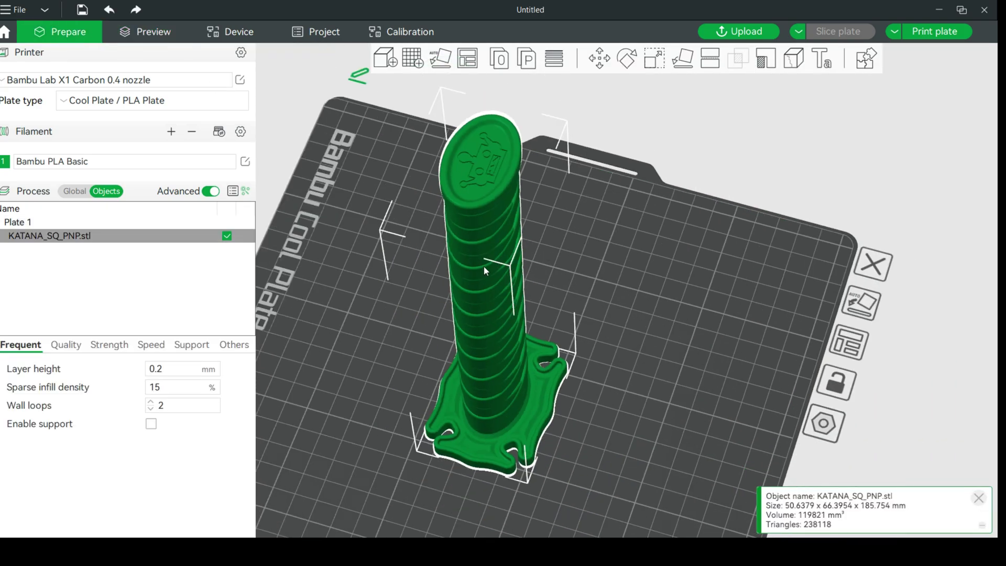
pyautogui.click(686, 57)
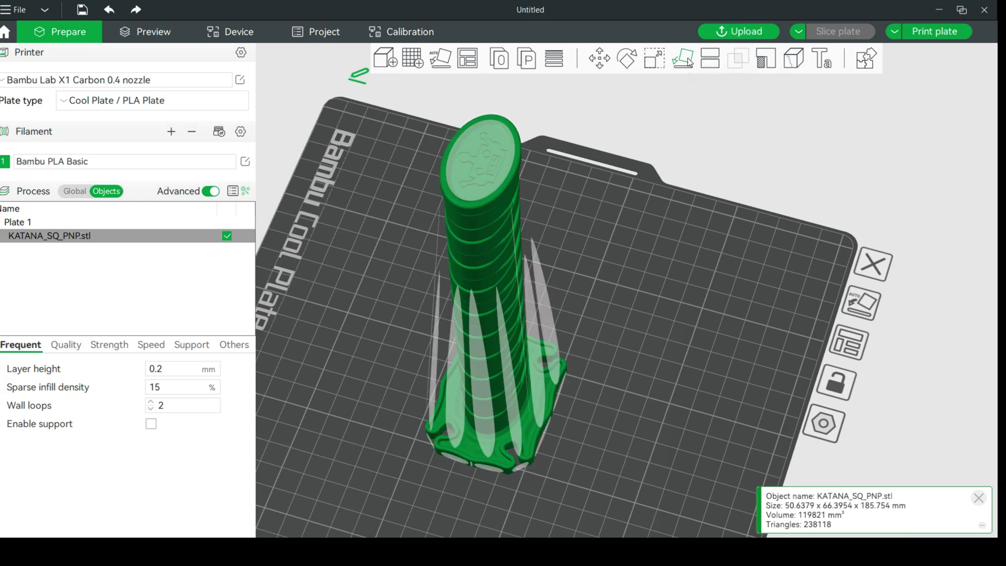
pyautogui.click(485, 166)
pyautogui.moveTo(614, 316); pyautogui.dragTo(639, 360)
# - Add a cylinder primitive to the plate and place it next to the foot of the katana hilt
pyautogui.rightClick(638, 359)
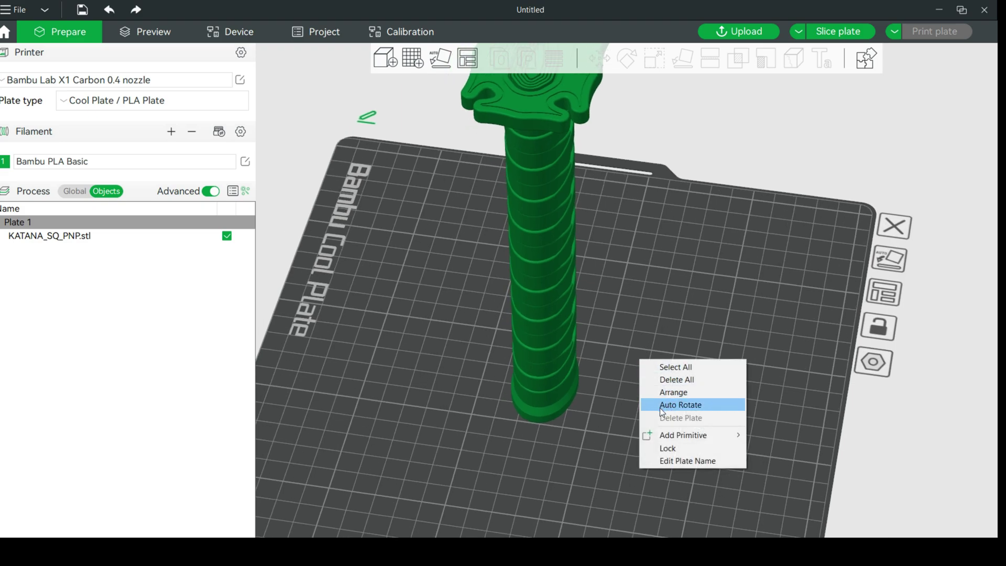
pyautogui.moveTo(678, 436)
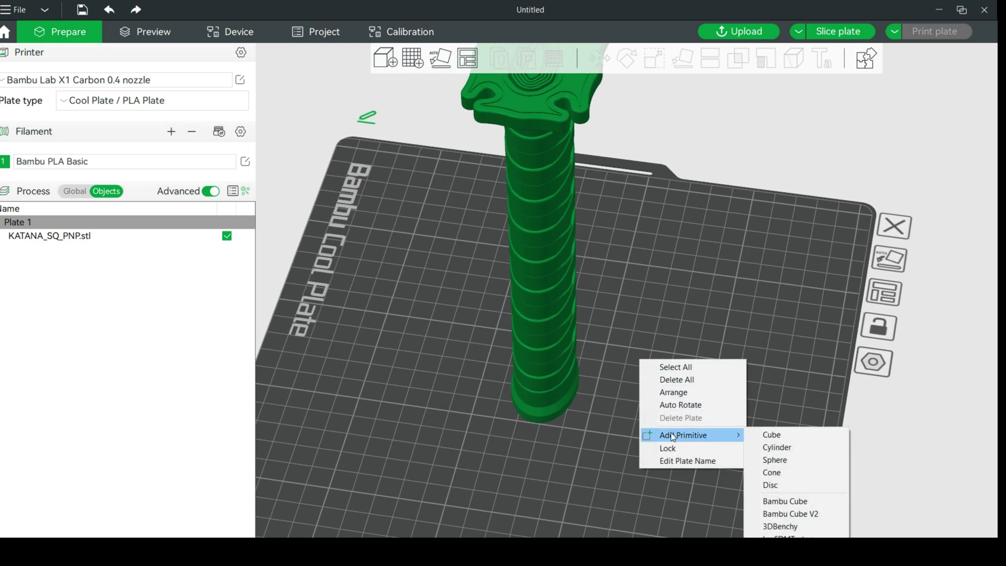
pyautogui.click(785, 448)
pyautogui.moveTo(644, 425); pyautogui.dragTo(545, 465)
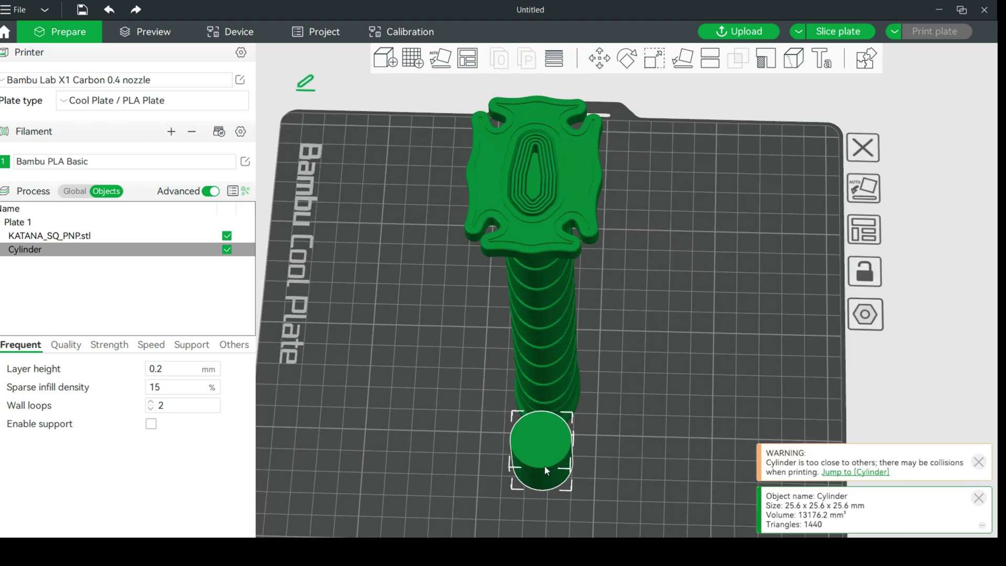
pyautogui.moveTo(665, 417); pyautogui.dragTo(607, 391)
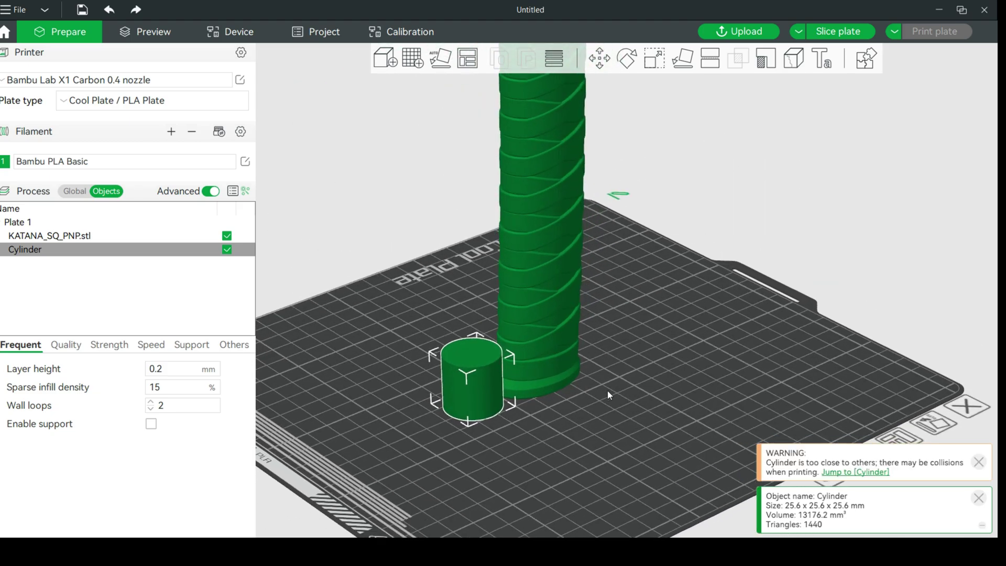
# - Scale the cylinder into a flat oval disc of about 20.73 by 71.08 by 3.96 mm
pyautogui.click(651, 61)
pyautogui.moveTo(471, 354); pyautogui.dragTo(471, 408)
pyautogui.moveTo(507, 444); pyautogui.dragTo(547, 394)
pyautogui.moveTo(529, 487); pyautogui.dragTo(694, 424)
# - Center the cylinder on the plate and shorten the oval disc to about 44.25 mm in Y
pyautogui.rightClick(639, 383)
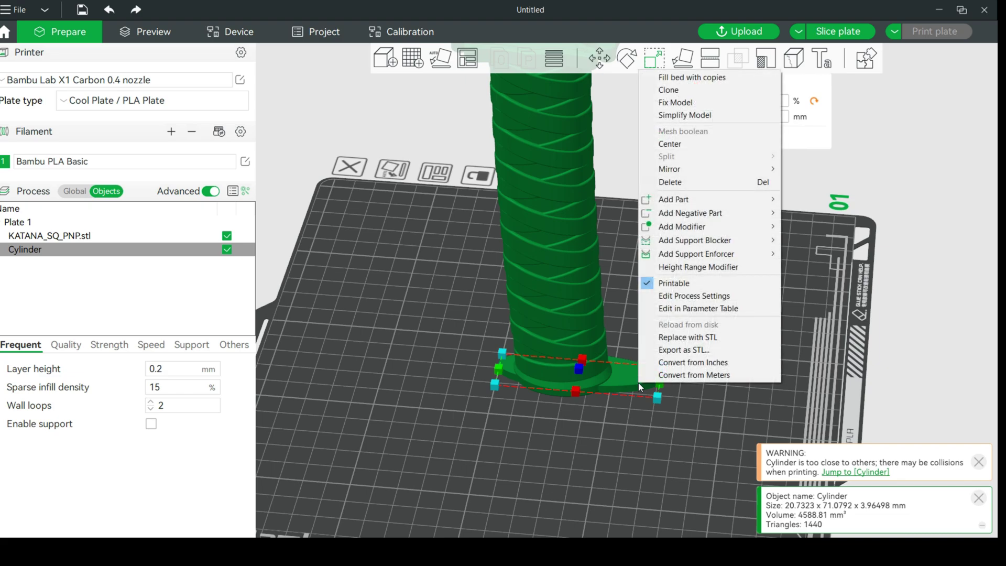
pyautogui.click(689, 140)
pyautogui.moveTo(685, 395); pyautogui.dragTo(615, 383)
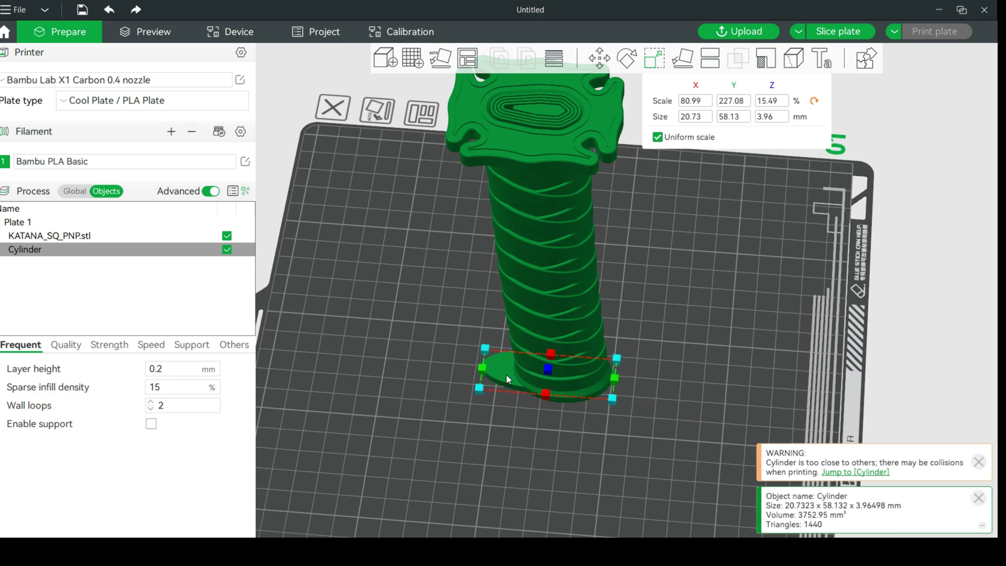
pyautogui.moveTo(477, 371); pyautogui.dragTo(689, 338)
# - Align the oval disc with the hilt's logo face as seen from below, check it from the side and deselect it
pyautogui.moveTo(660, 377); pyautogui.dragTo(655, 319, button='middle')
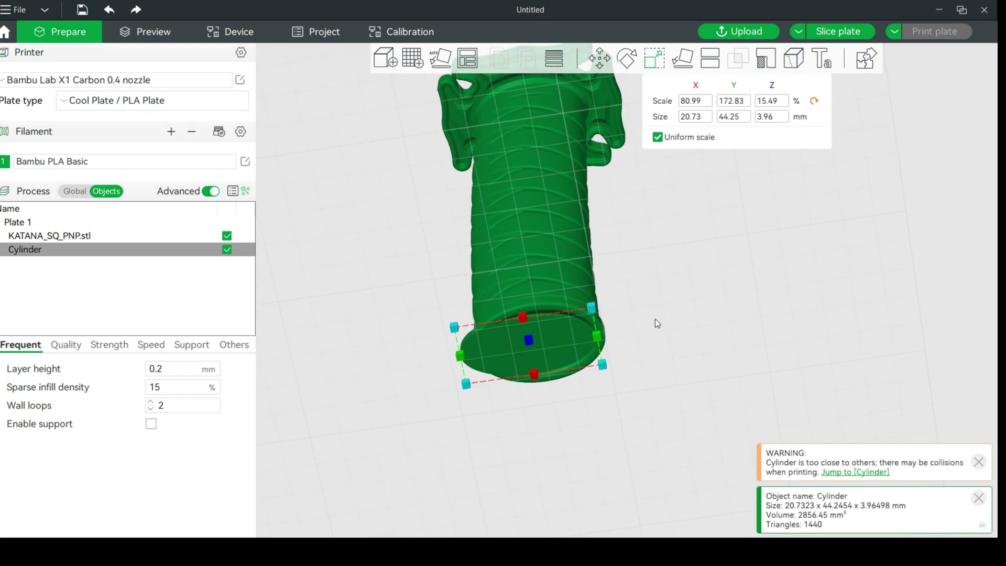
pyautogui.moveTo(558, 349); pyautogui.dragTo(542, 378)
pyautogui.moveTo(649, 343); pyautogui.dragTo(777, 197)
pyautogui.click(768, 217)
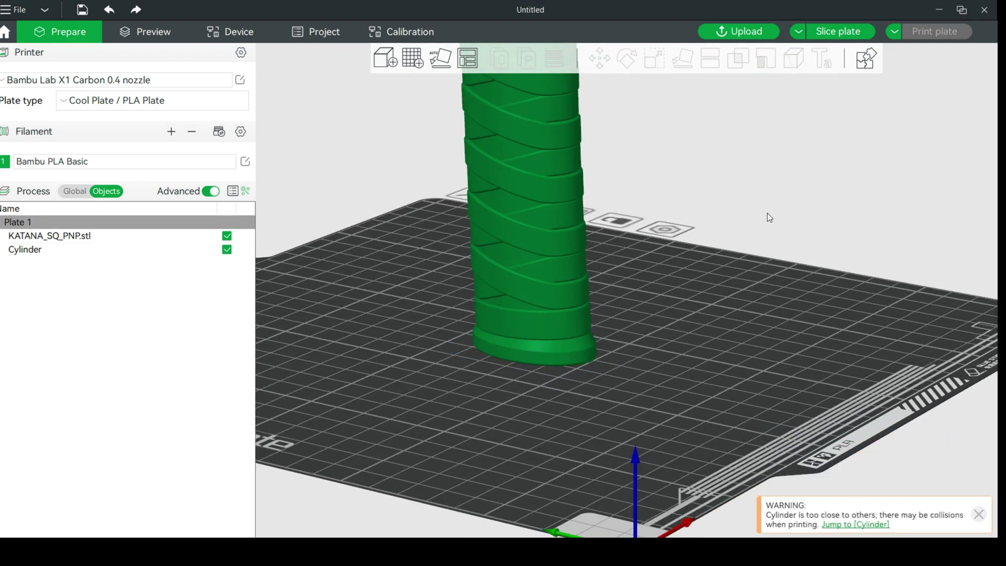
# - Assemble the katana hilt and the cylinder into a single object and slice the plate
pyautogui.hotkey('ctrl', 'a')
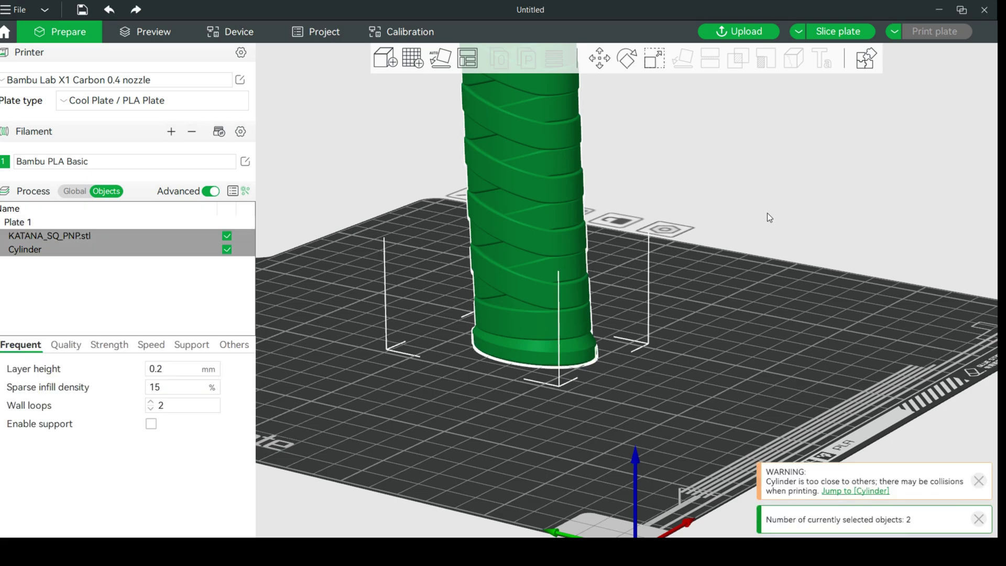
pyautogui.rightClick(524, 166)
pyautogui.click(564, 175)
pyautogui.moveTo(669, 207); pyautogui.dragTo(708, 217)
pyautogui.click(836, 34)
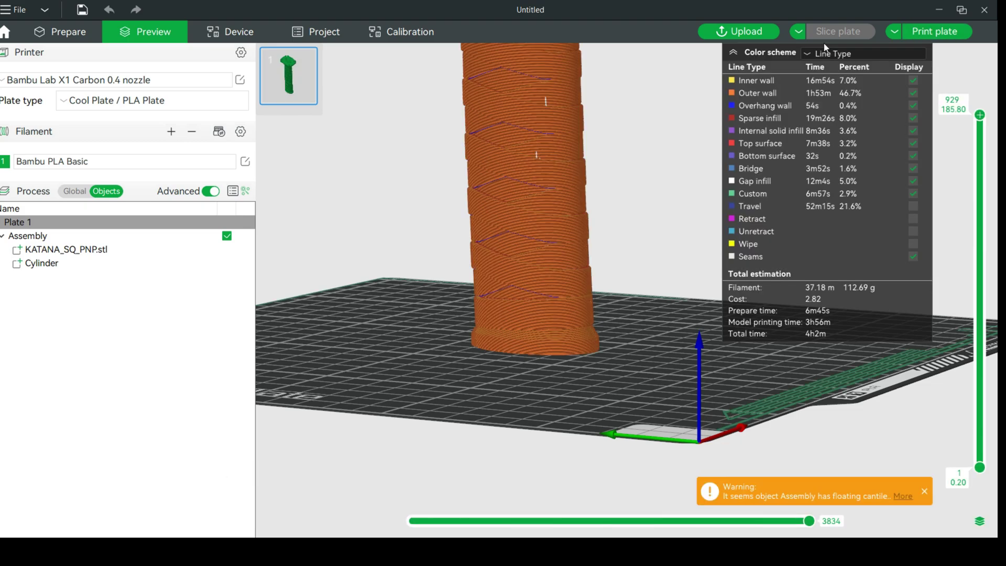
# - Inspect the sliced hilt from the side, from below at its disc-covered foot, and as a whole from above
pyautogui.moveTo(622, 338); pyautogui.dragTo(745, 449)
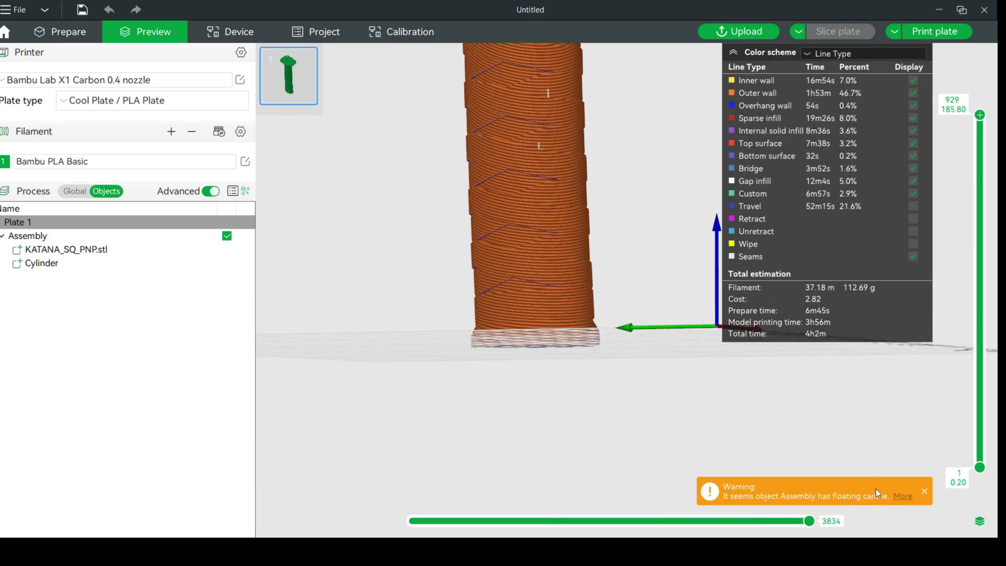
pyautogui.moveTo(589, 209); pyautogui.dragTo(594, 140)
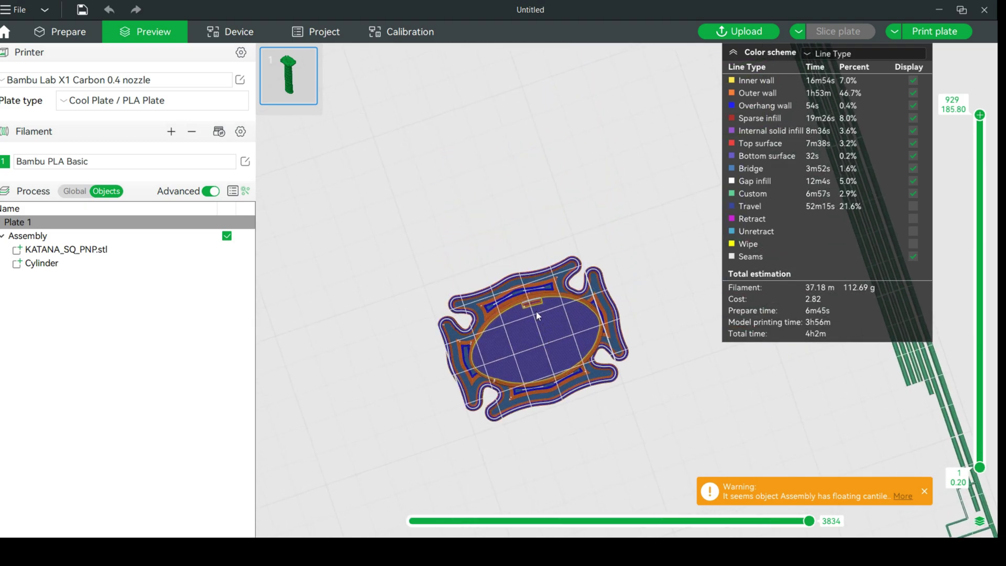
pyautogui.moveTo(664, 224); pyautogui.dragTo(661, 263)
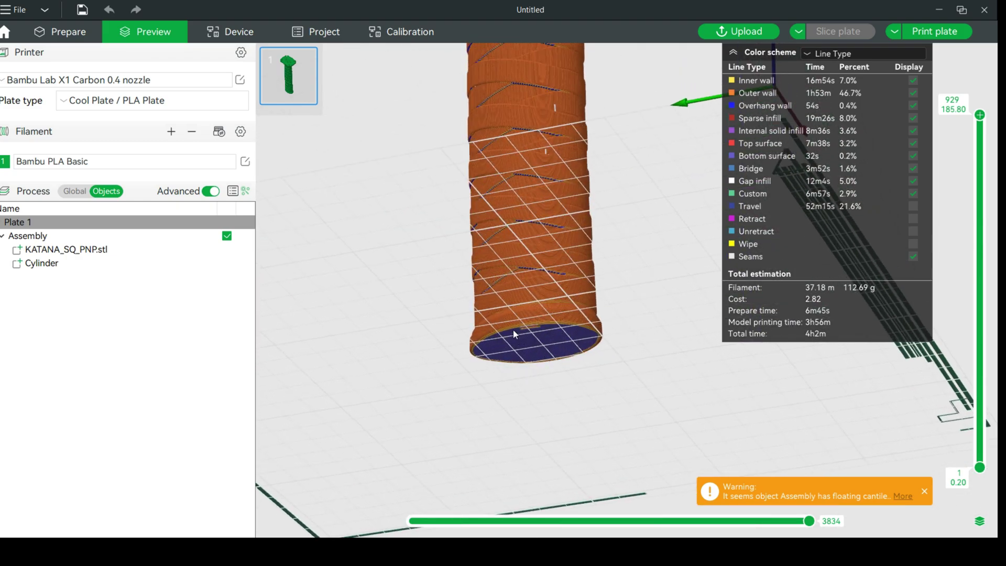
pyautogui.moveTo(641, 178); pyautogui.dragTo(473, 208)
pyautogui.moveTo(610, 316); pyautogui.dragTo(622, 156)
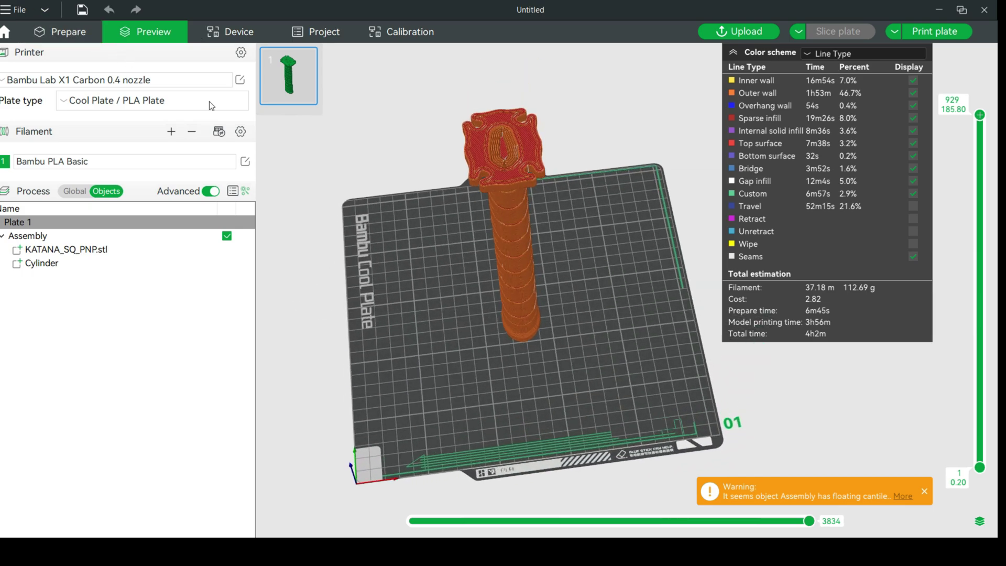
pyautogui.moveTo(450, 218); pyautogui.dragTo(553, 312)
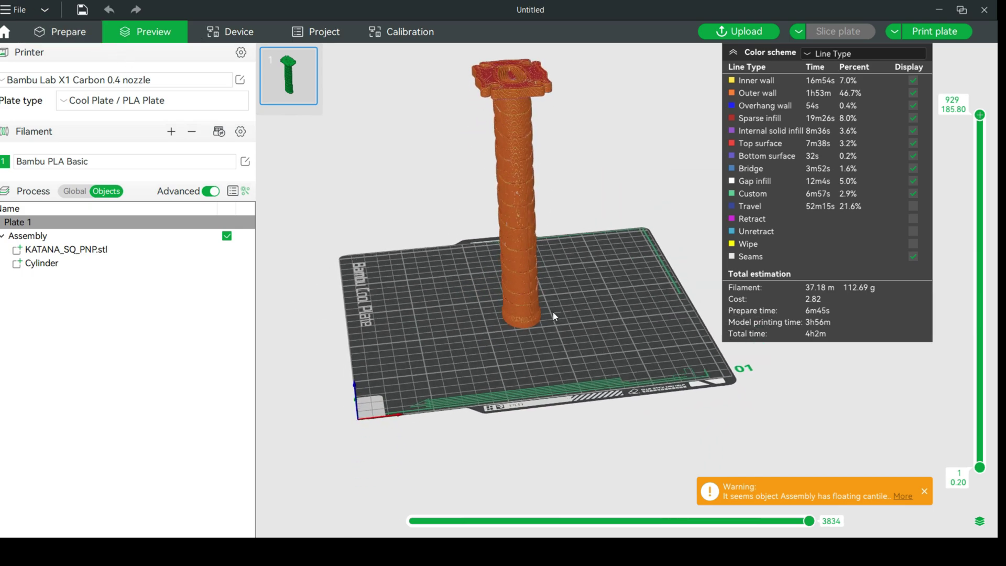
# - Return to model preparation and move the assembly back and partly below the plate, to about X 136.74, Y 184.50, Z 48.40 mm
pyautogui.click(70, 34)
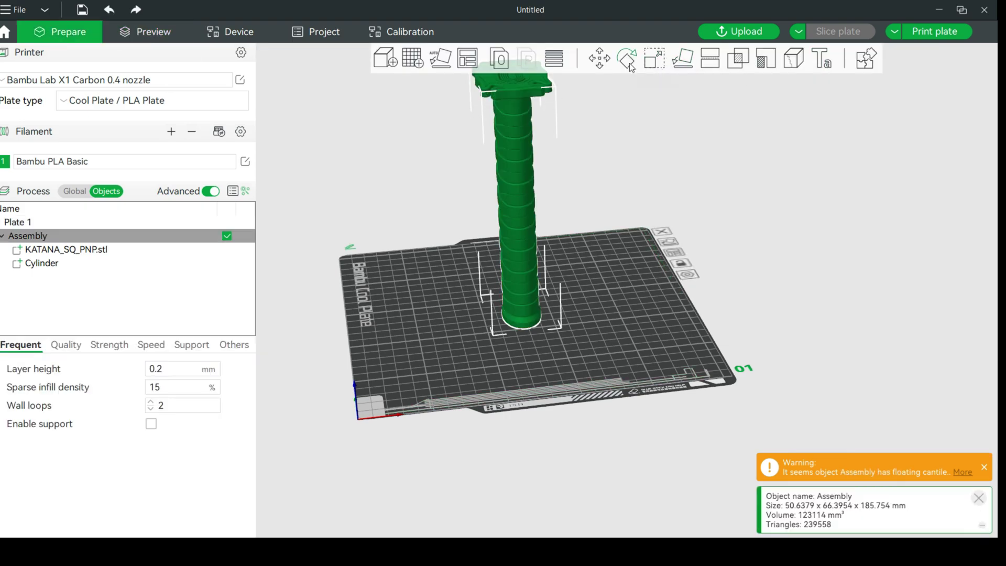
pyautogui.click(601, 66)
pyautogui.moveTo(526, 157)
pyautogui.mouseDown()
pyautogui.moveTo(520, 178)
pyautogui.moveTo(532, 160)
pyautogui.mouseUp()
pyautogui.scroll(4, 600, 220)
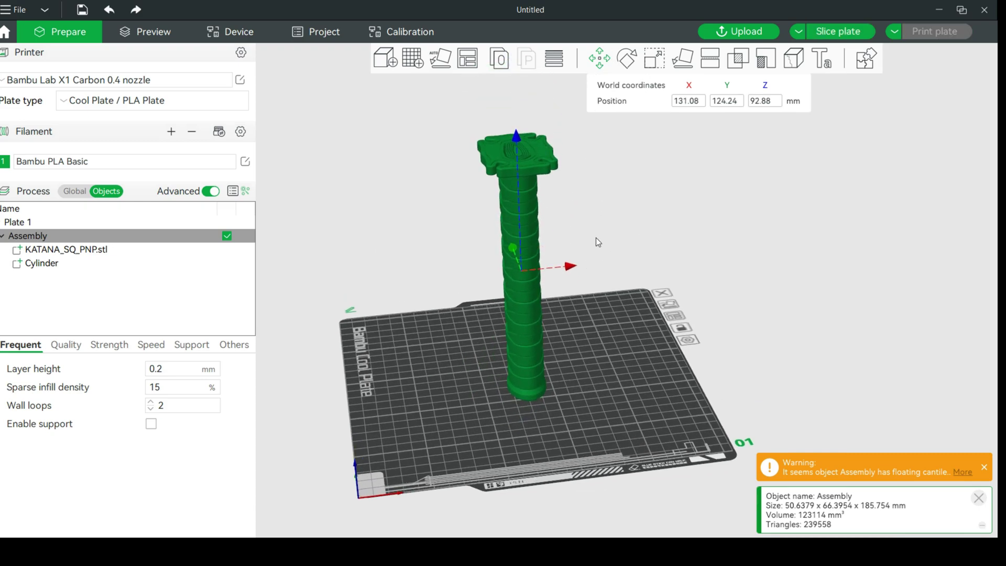
pyautogui.moveTo(492, 104); pyautogui.dragTo(508, 194)
pyautogui.moveTo(596, 324); pyautogui.dragTo(566, 202)
pyautogui.scroll(-3, 558, 238)
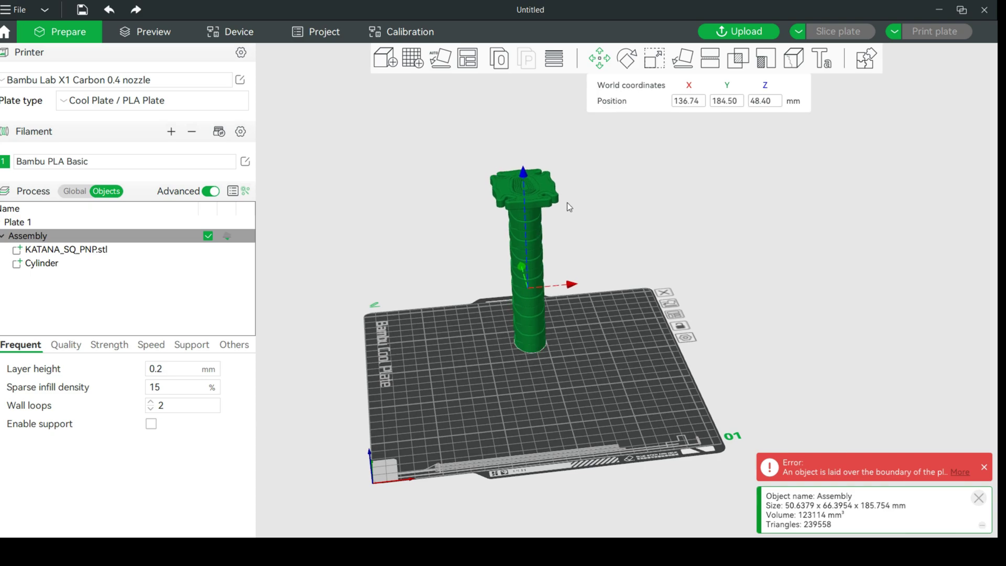
pyautogui.scroll(-1, 448, 163)
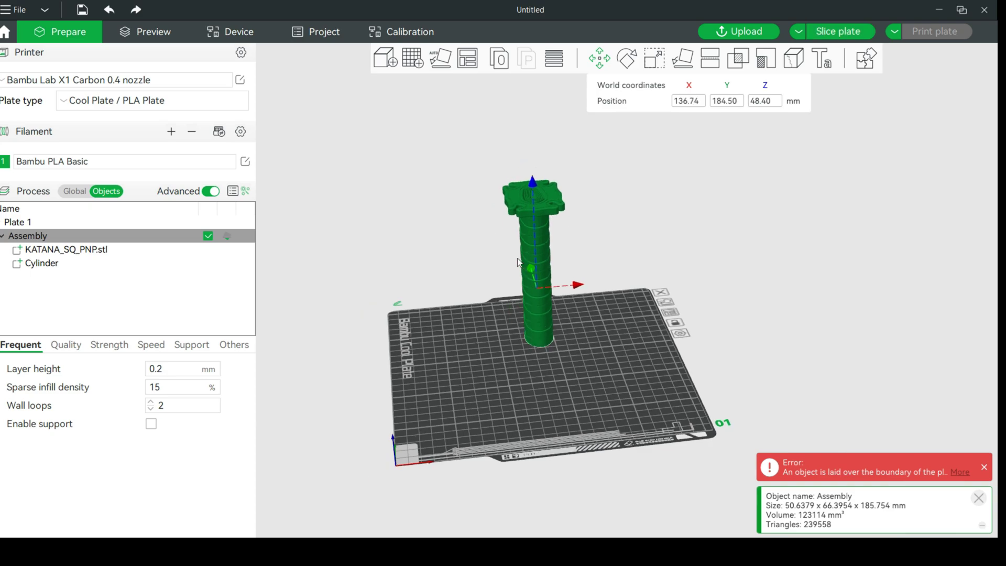